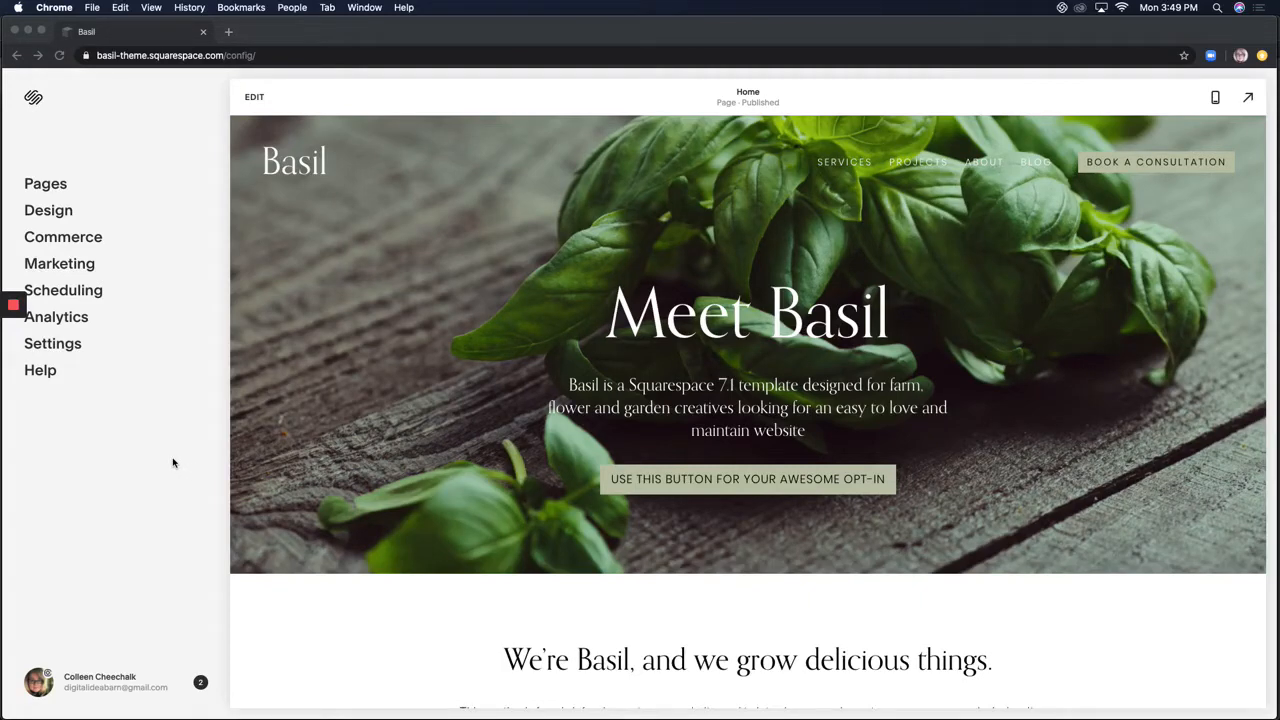
# From Pages, open the BLOG page and create a new blog post
pyautogui.click(43, 186)
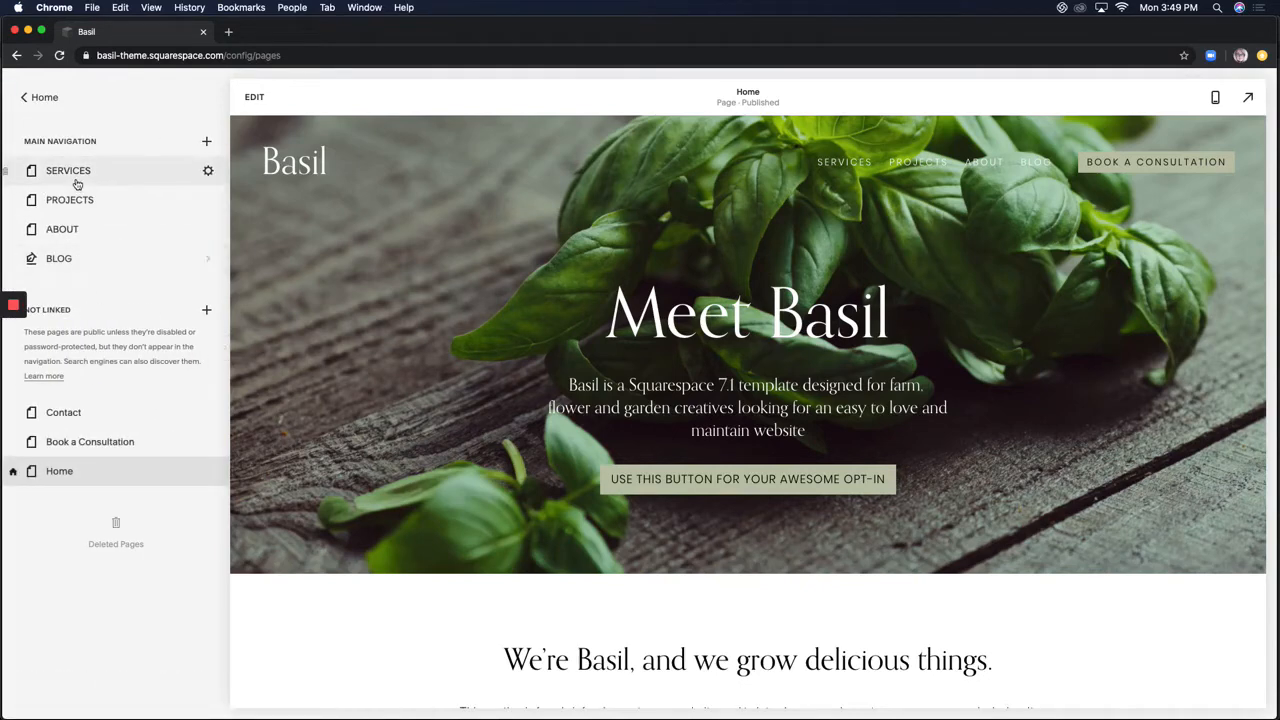
pyautogui.click(63, 268)
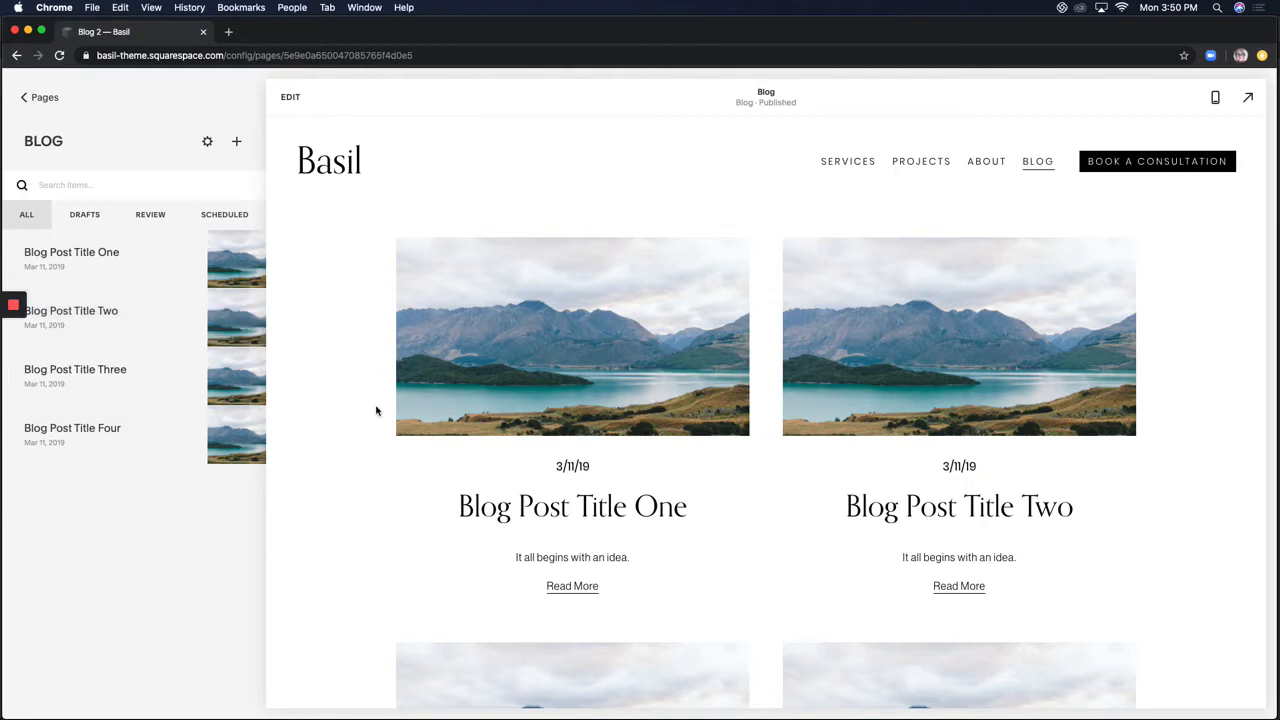
pyautogui.moveTo(226, 240)
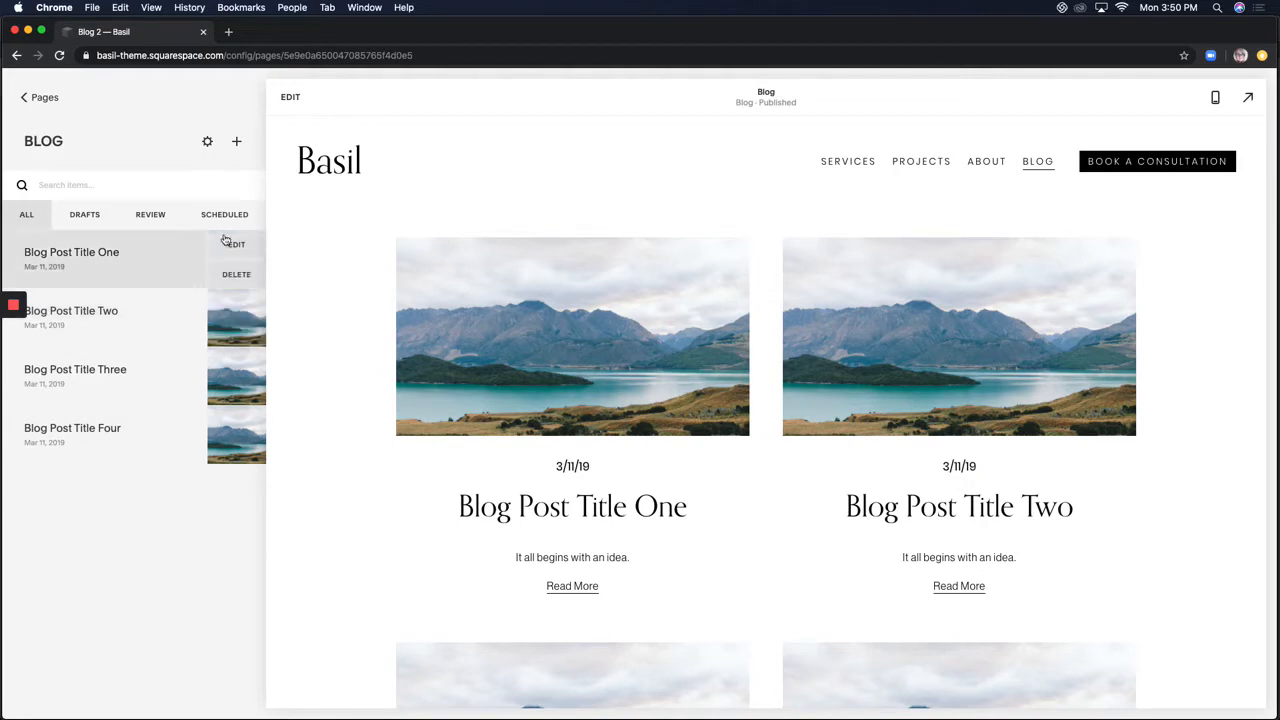
pyautogui.click(238, 144)
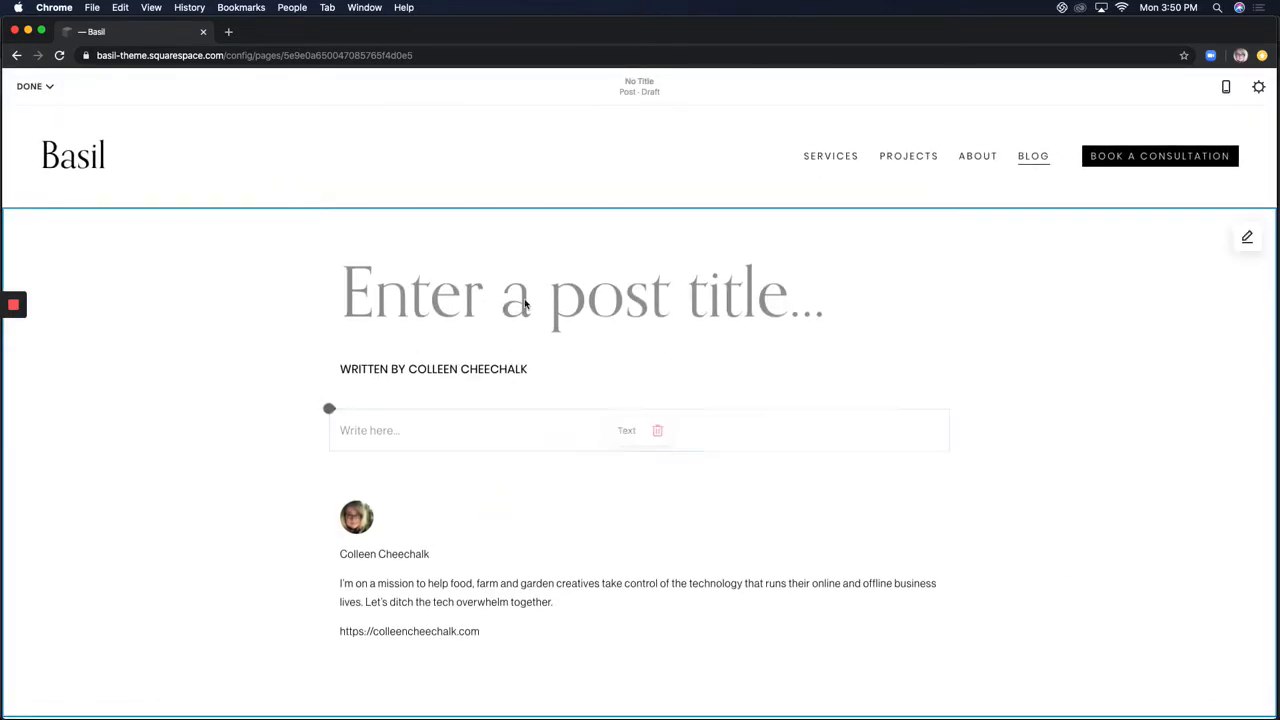
# Place the cursor in the empty body and check the block and paragraph-style menus without changes
pyautogui.click(391, 433)
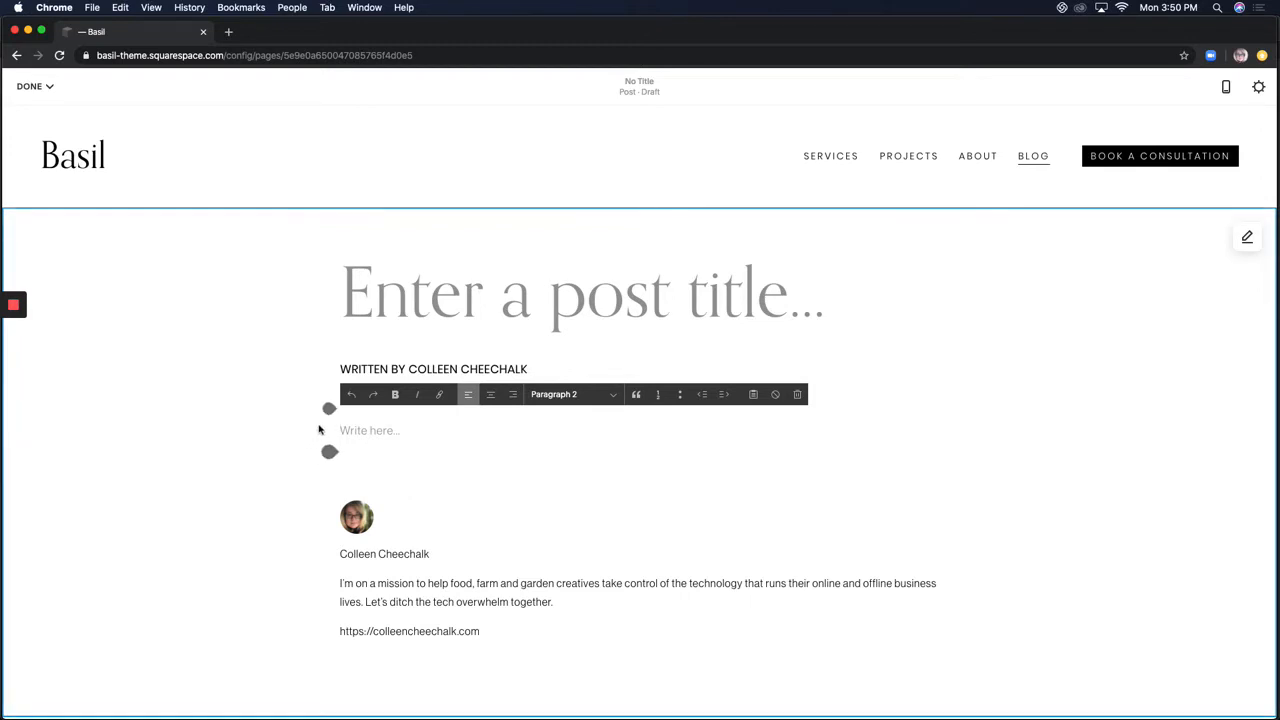
pyautogui.click(328, 410)
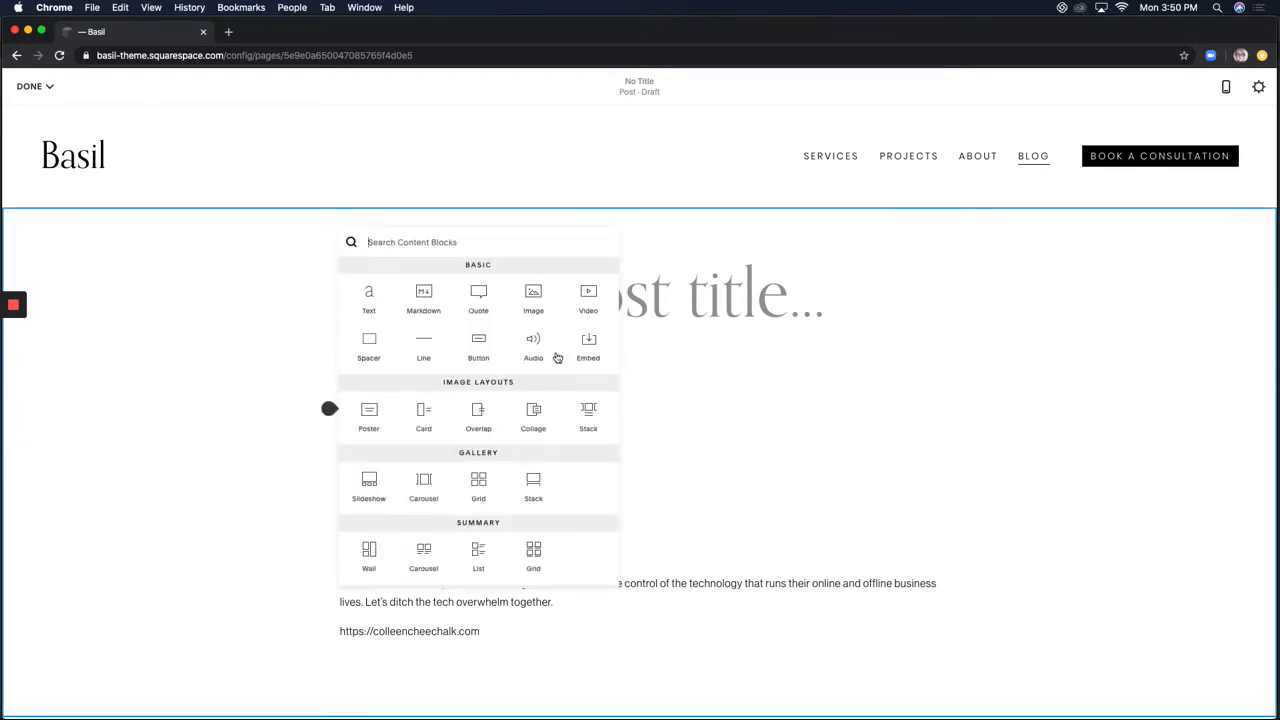
pyautogui.click(692, 427)
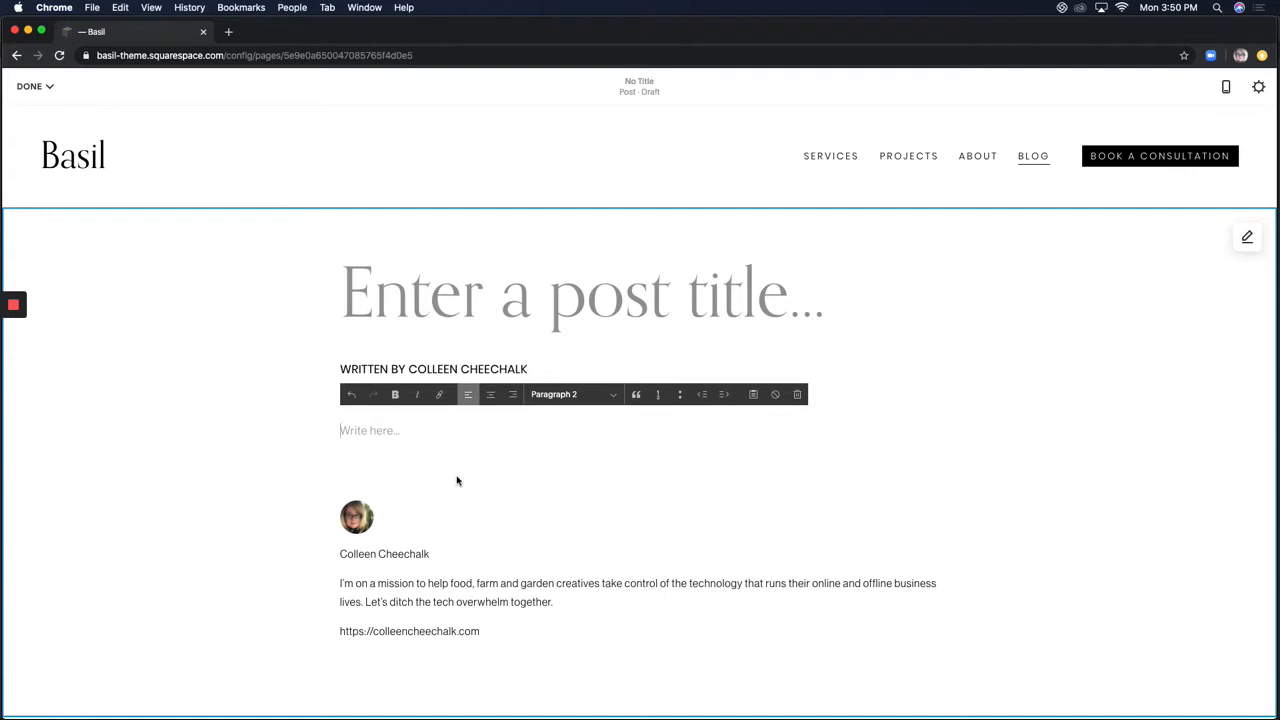
pyautogui.click(570, 394)
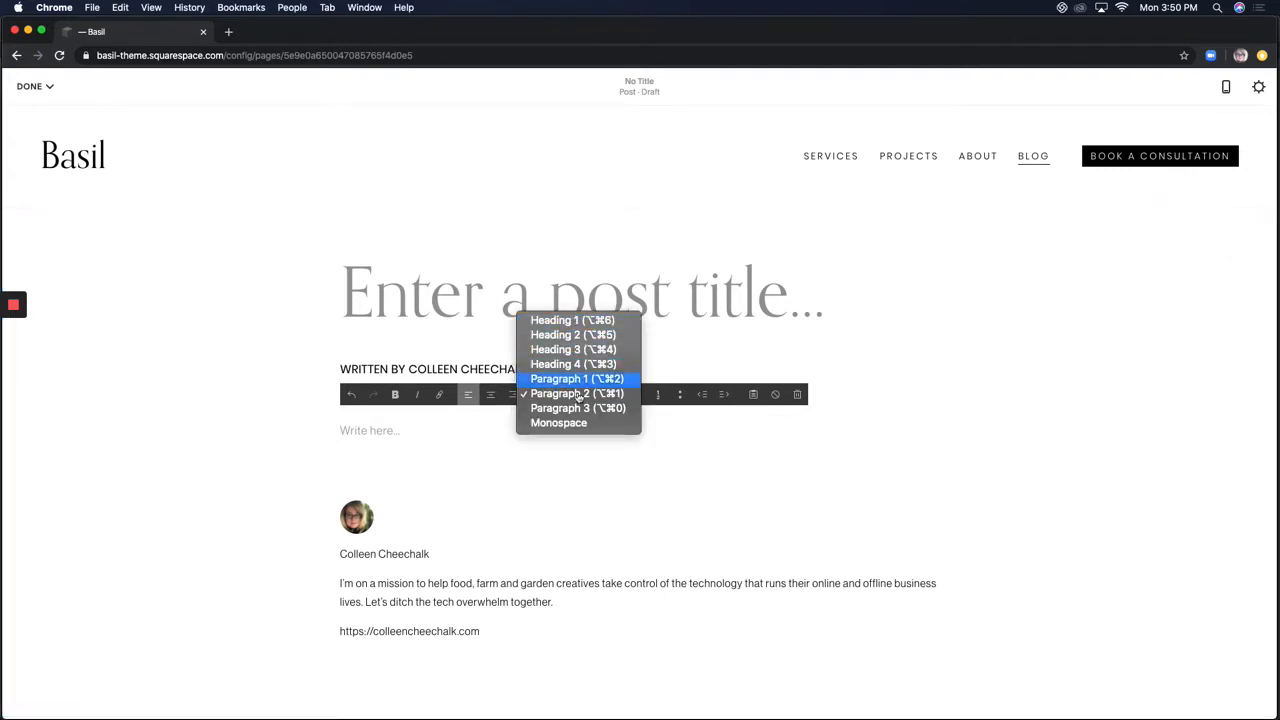
pyautogui.click(478, 459)
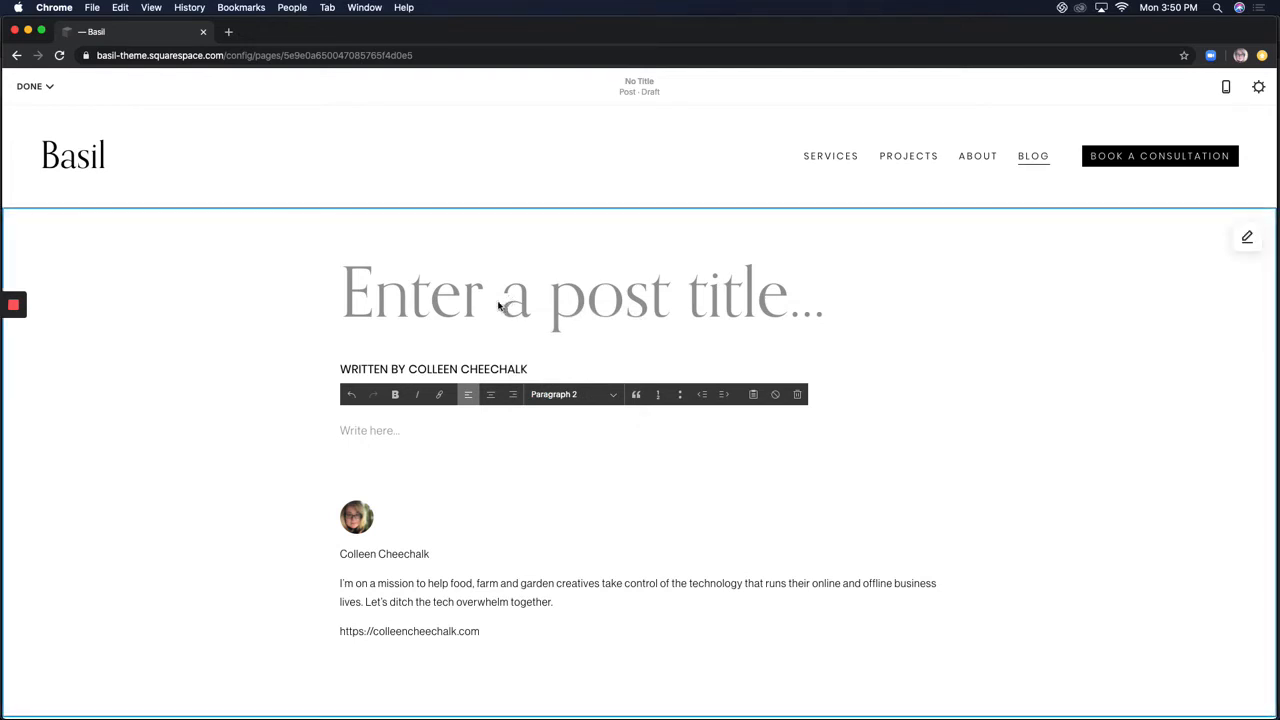
# Enter 'This is my title' as the post title, then move into the body text
pyautogui.click(468, 299)
pyautogui.write('This is my ')
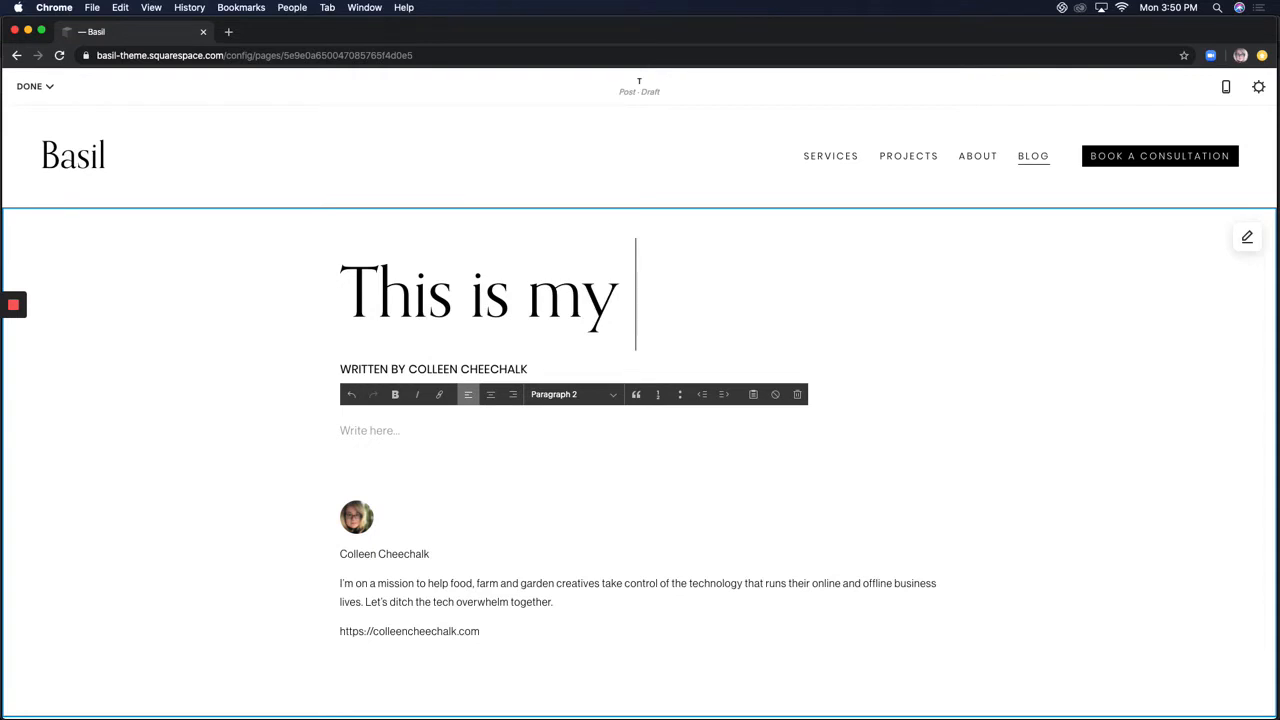
pyautogui.write('title')
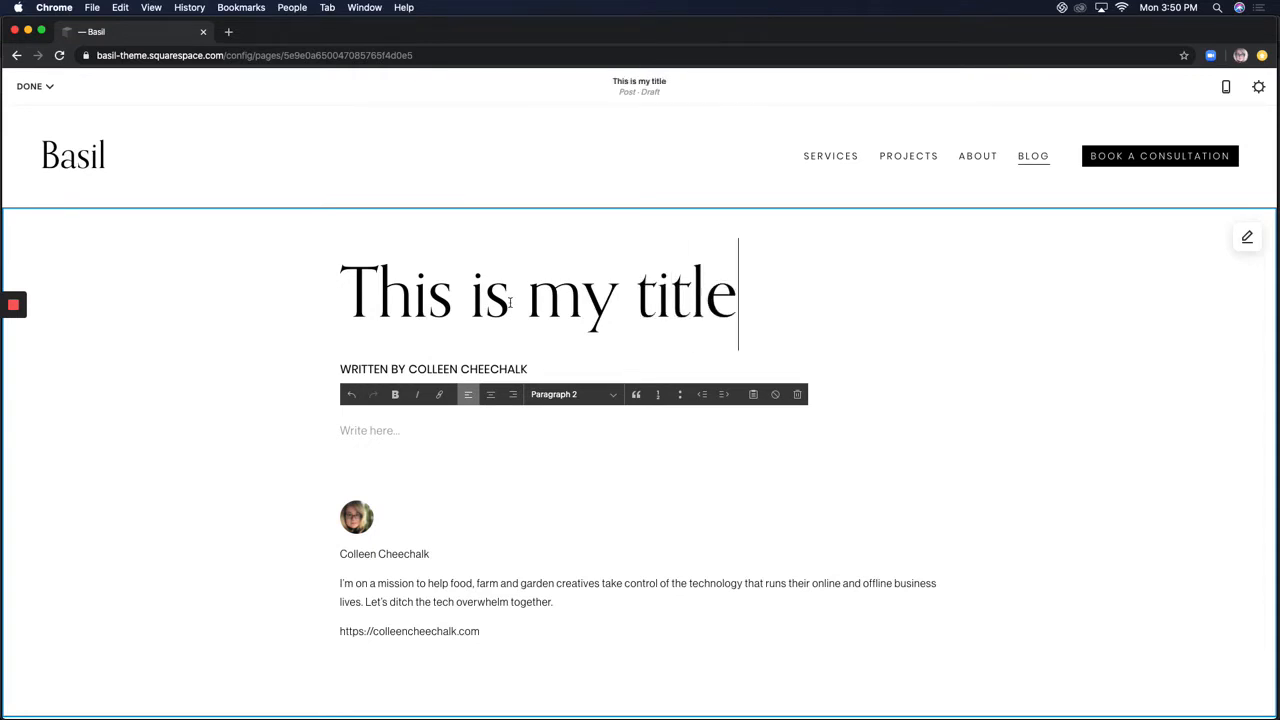
pyautogui.click(520, 440)
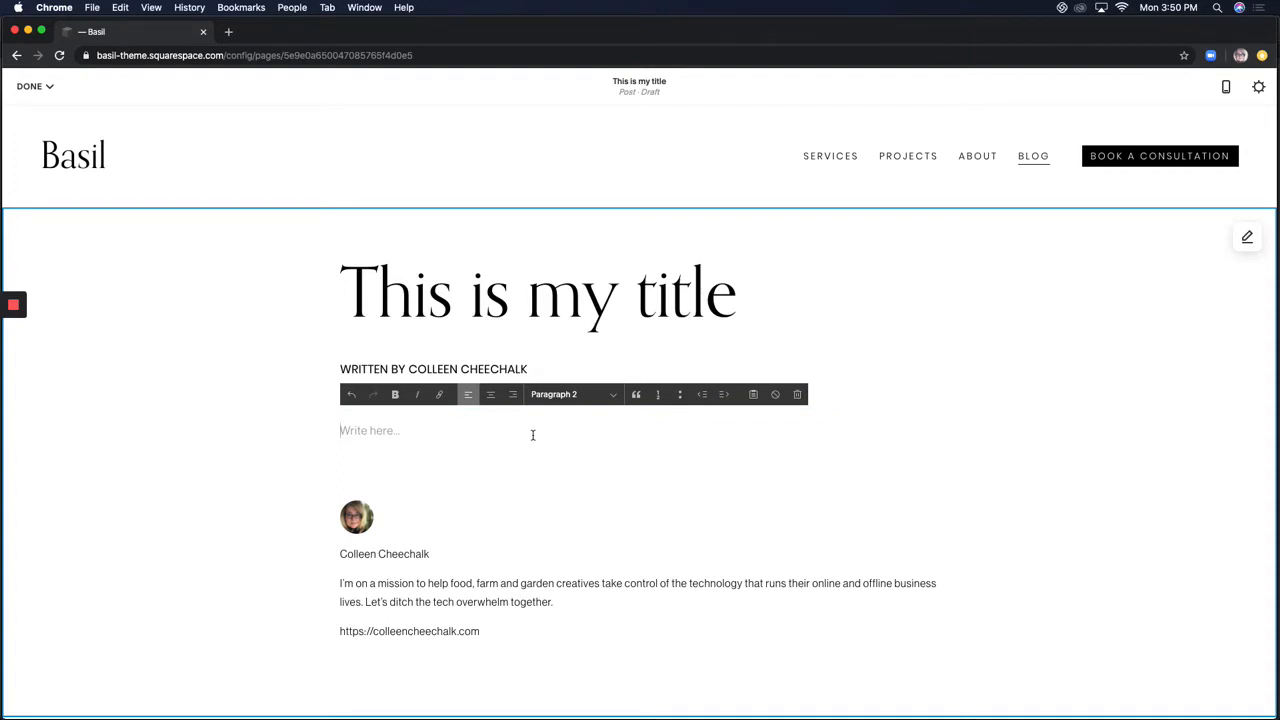
pyautogui.click(753, 394)
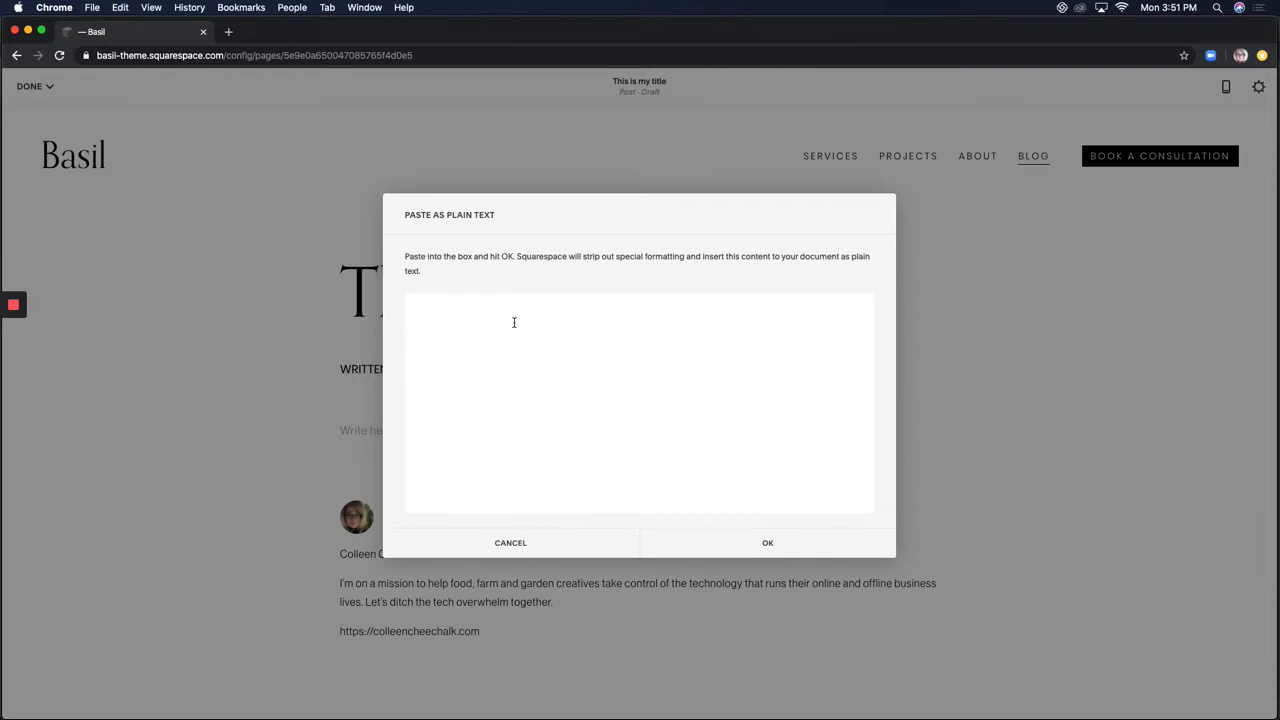
pyautogui.click(786, 547)
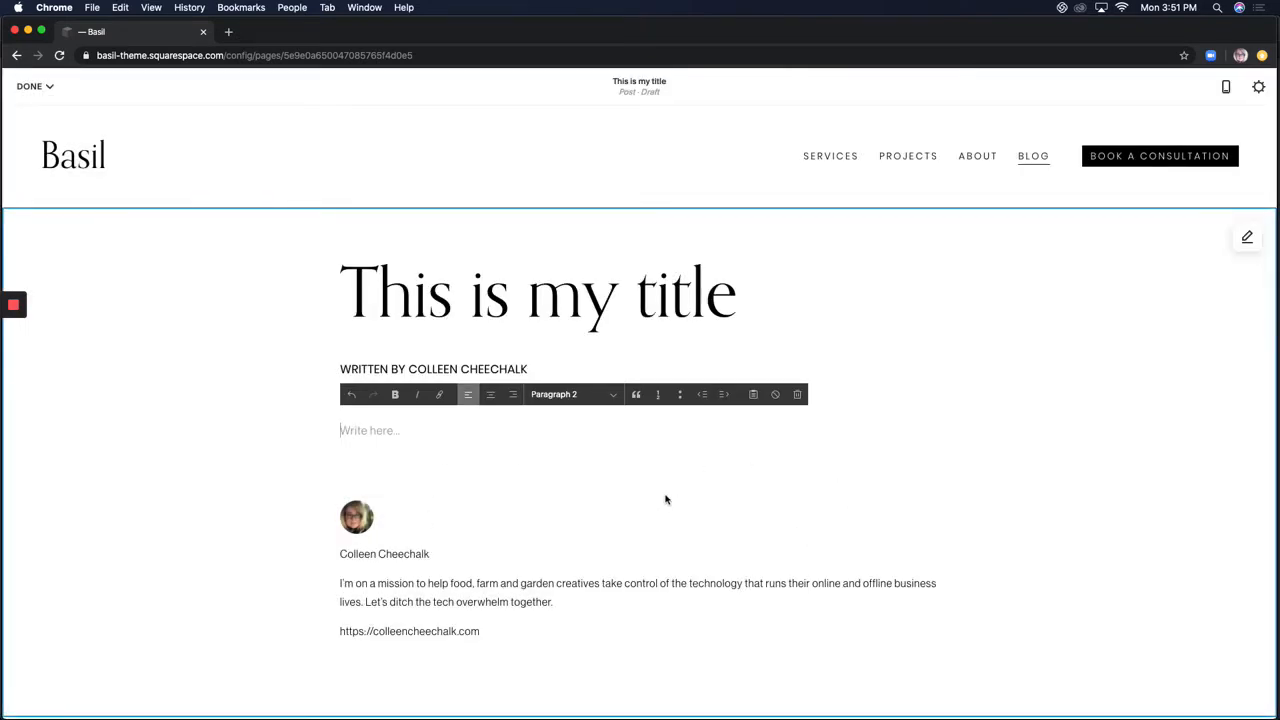
pyautogui.scroll(-2, 666, 497)
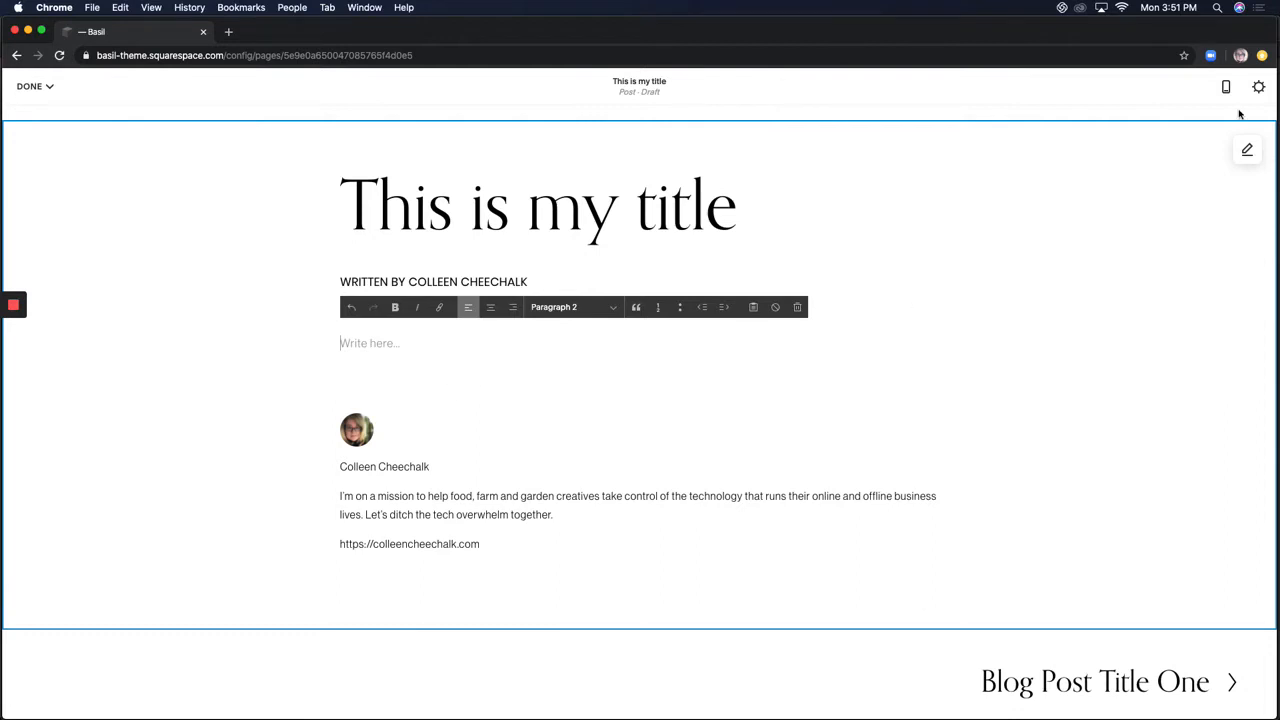
# Open the post section's format settings, keeping the content width at Narrow
pyautogui.click(1247, 152)
pyautogui.click(1248, 158)
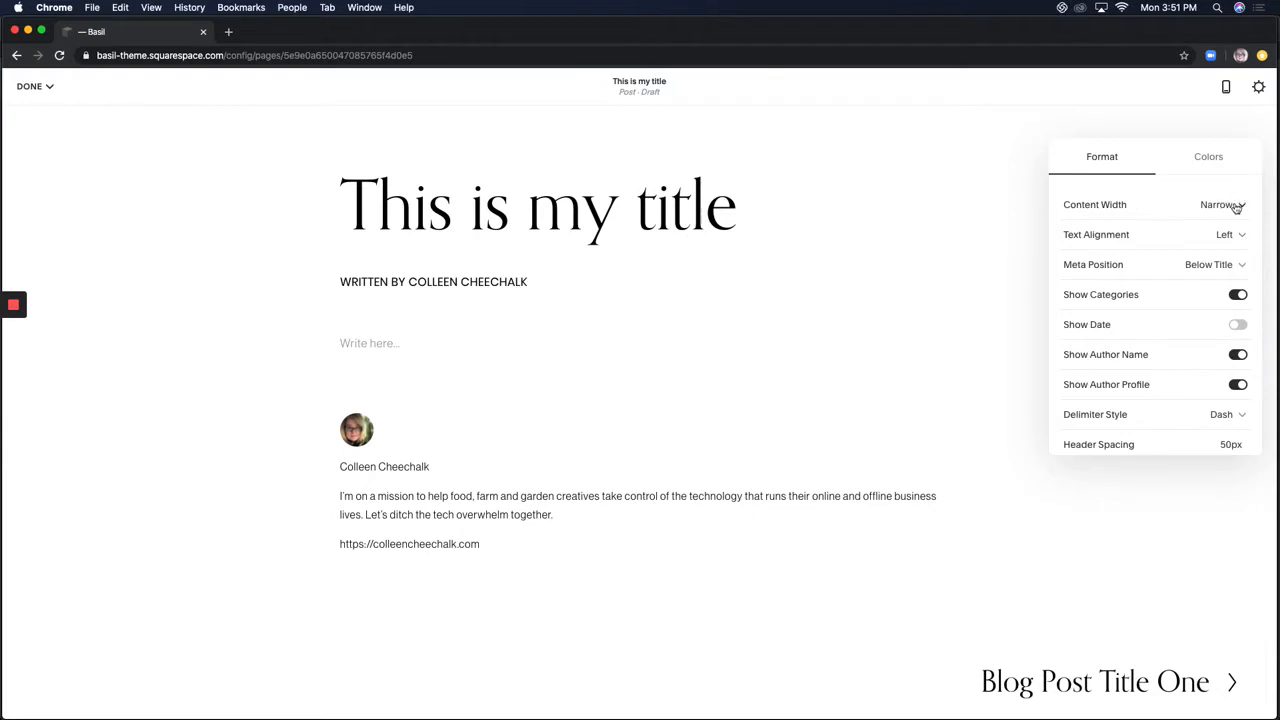
pyautogui.click(1236, 207)
pyautogui.click(1016, 241)
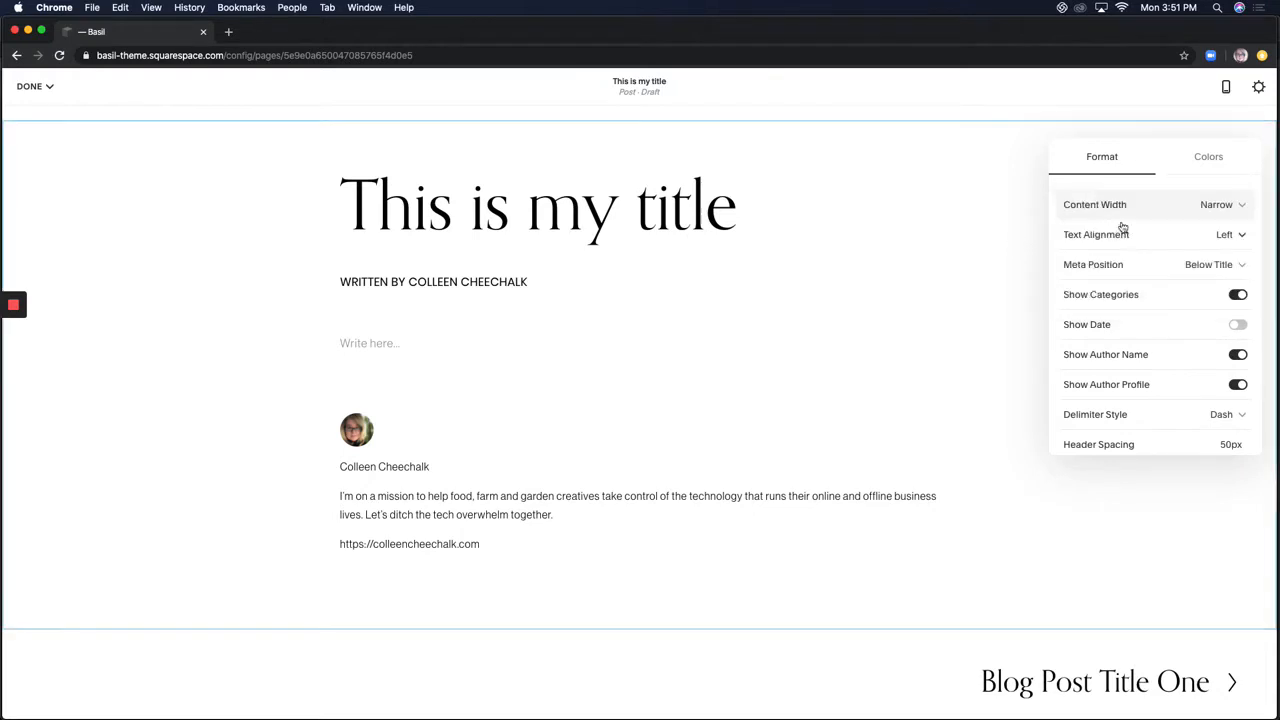
# Toggle the categories, author and date display options, ending with the post date hidden
pyautogui.click(1237, 296)
pyautogui.click(1237, 356)
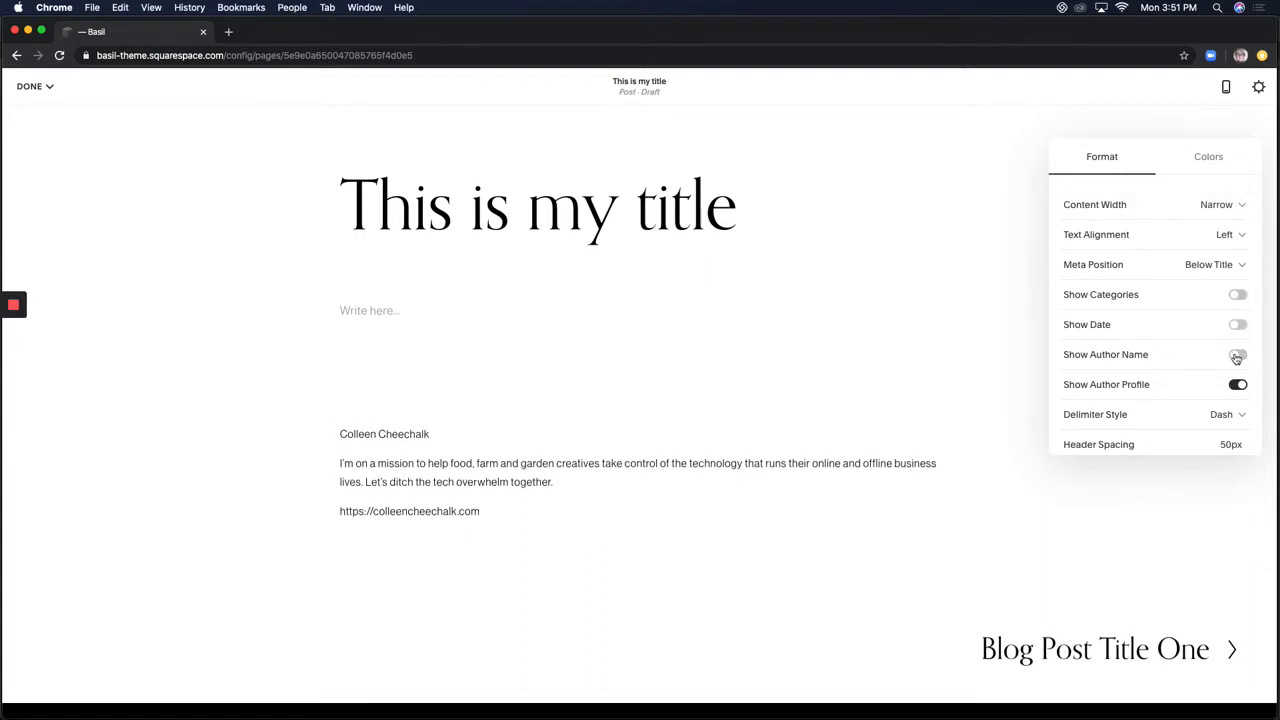
pyautogui.click(1237, 385)
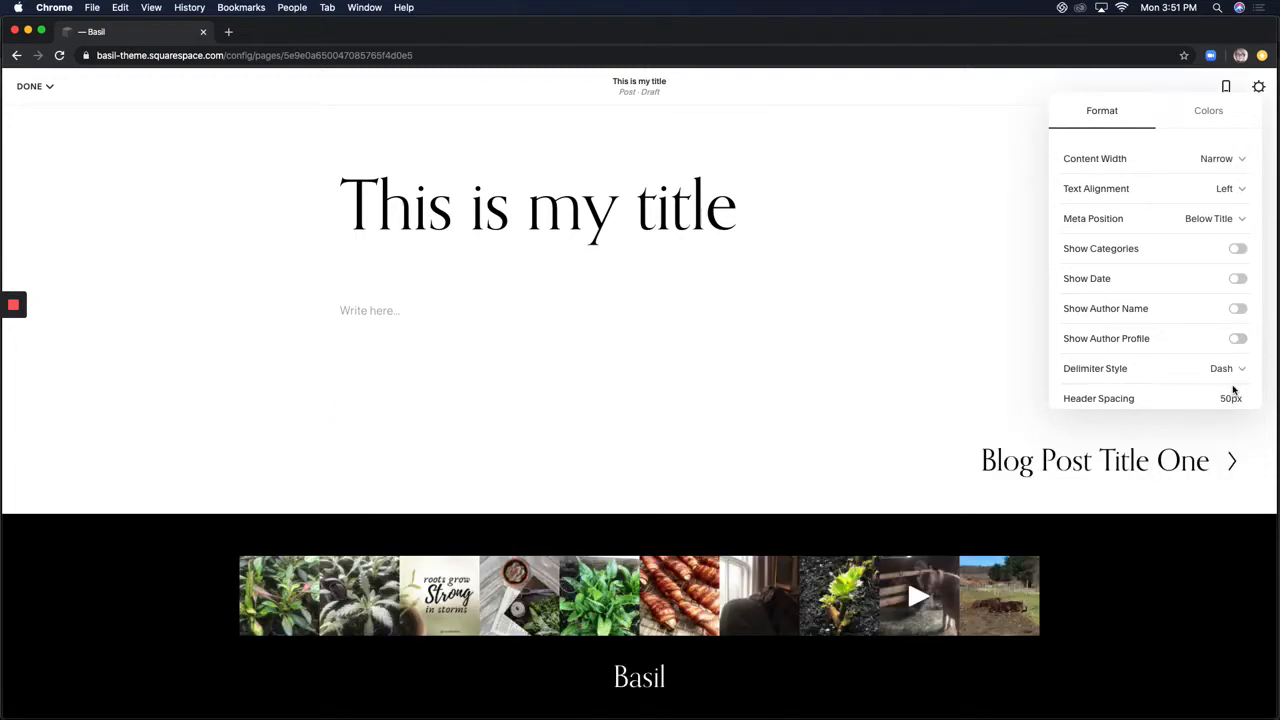
pyautogui.click(1239, 312)
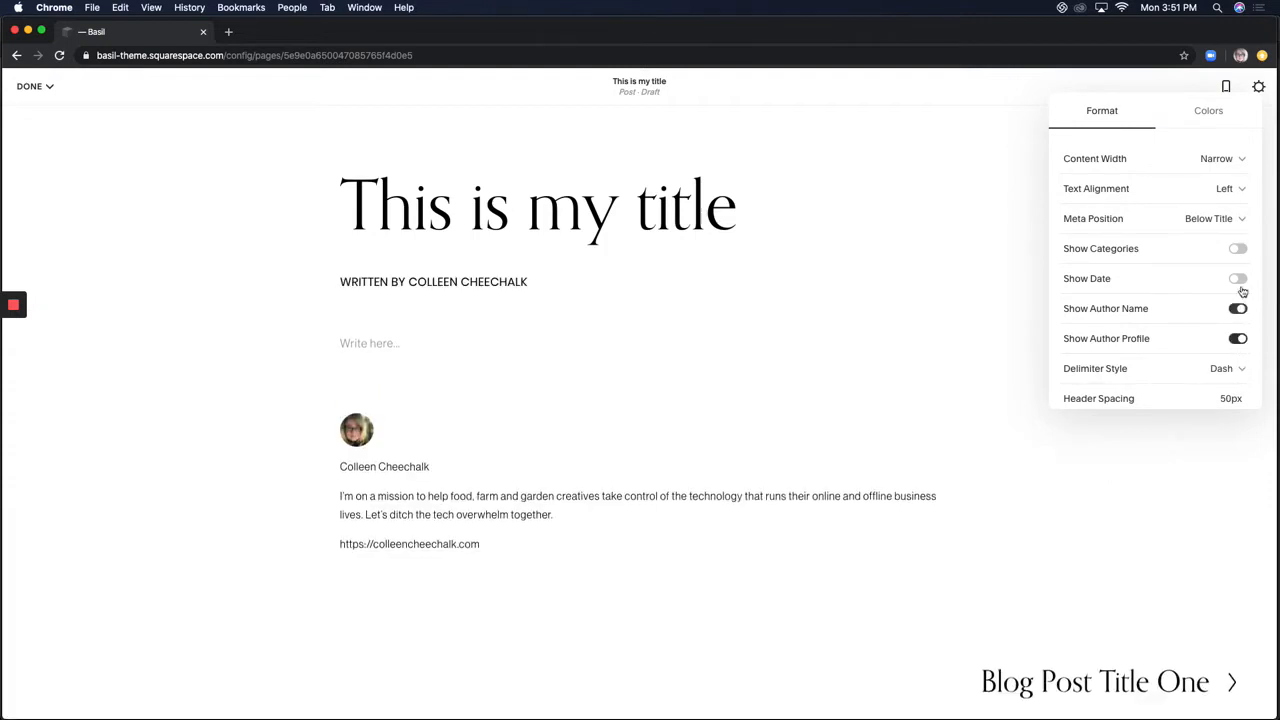
pyautogui.click(1240, 281)
pyautogui.click(1240, 251)
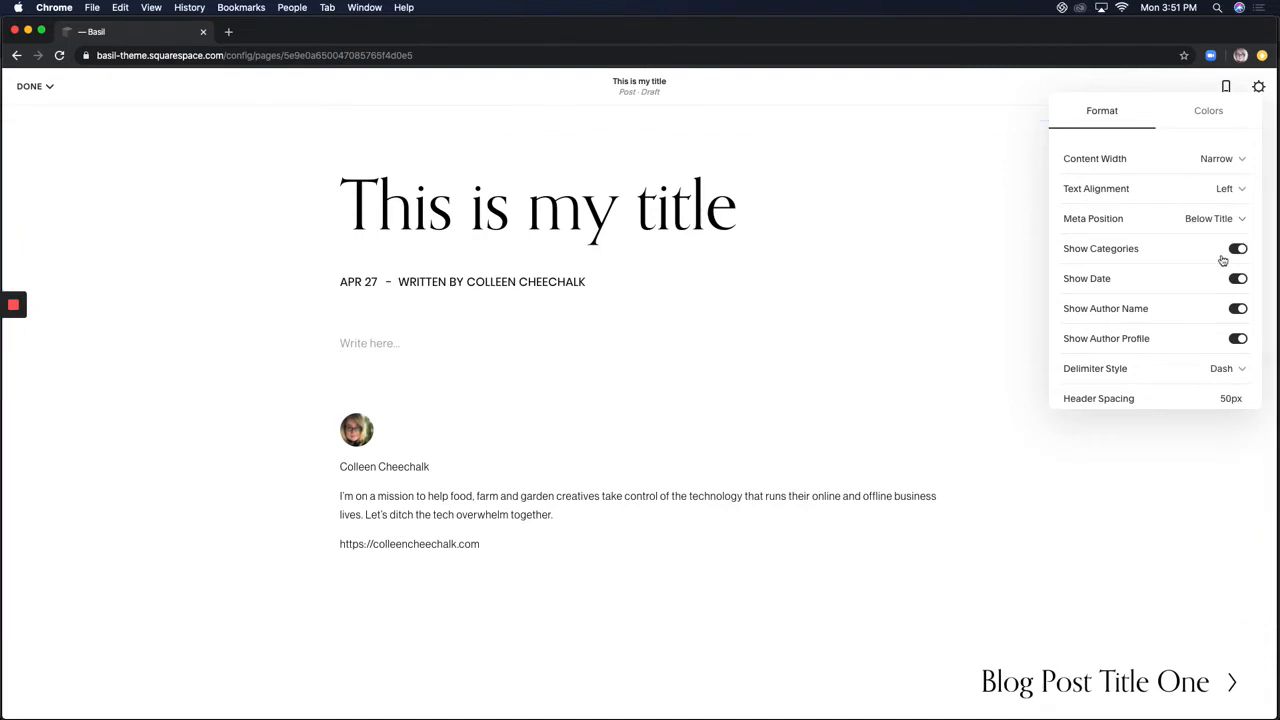
pyautogui.click(1237, 280)
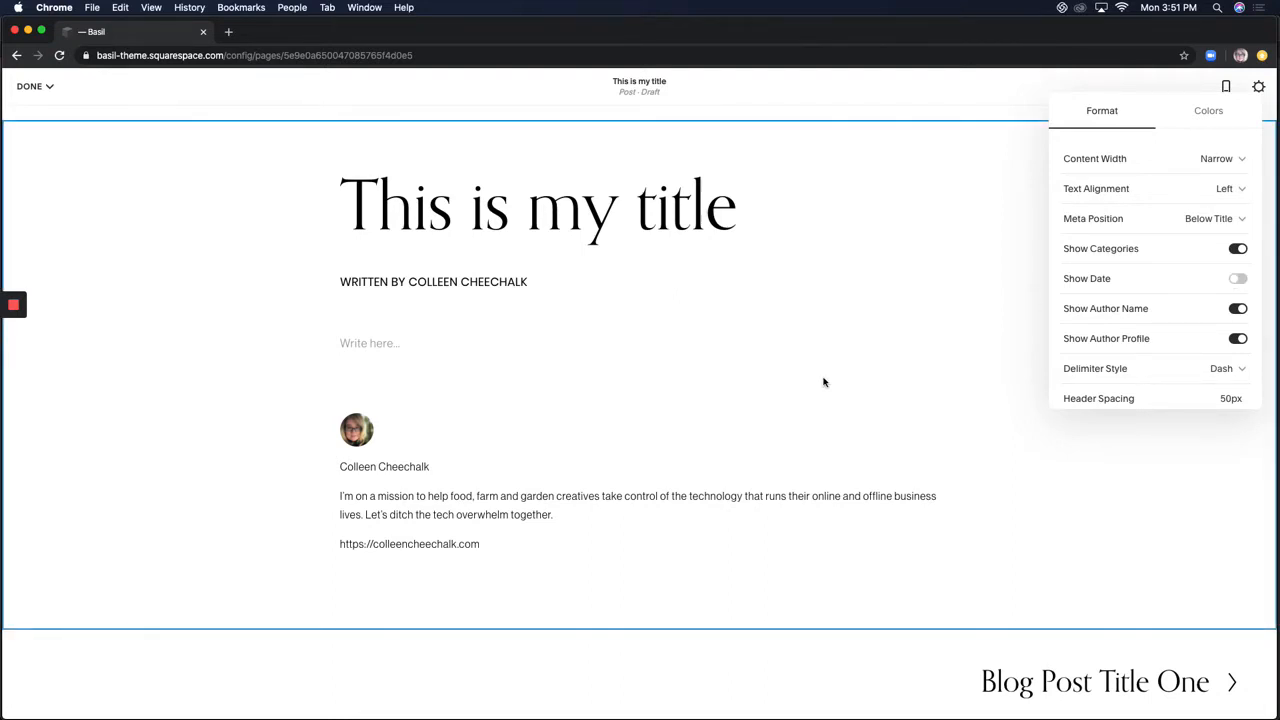
pyautogui.click(1205, 110)
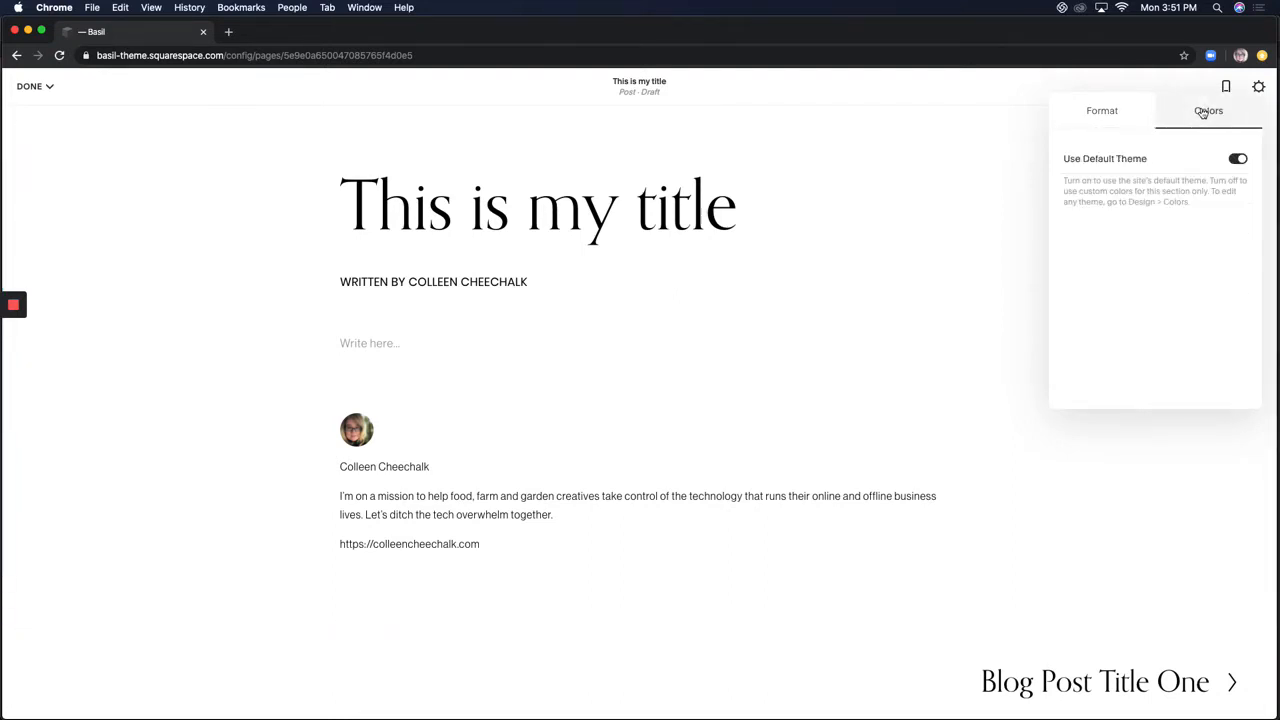
# Turn off Use Default Theme and apply White Minimal after previewing Light and Dark Minimal
pyautogui.click(1237, 160)
pyautogui.scroll(-5, 1186, 377)
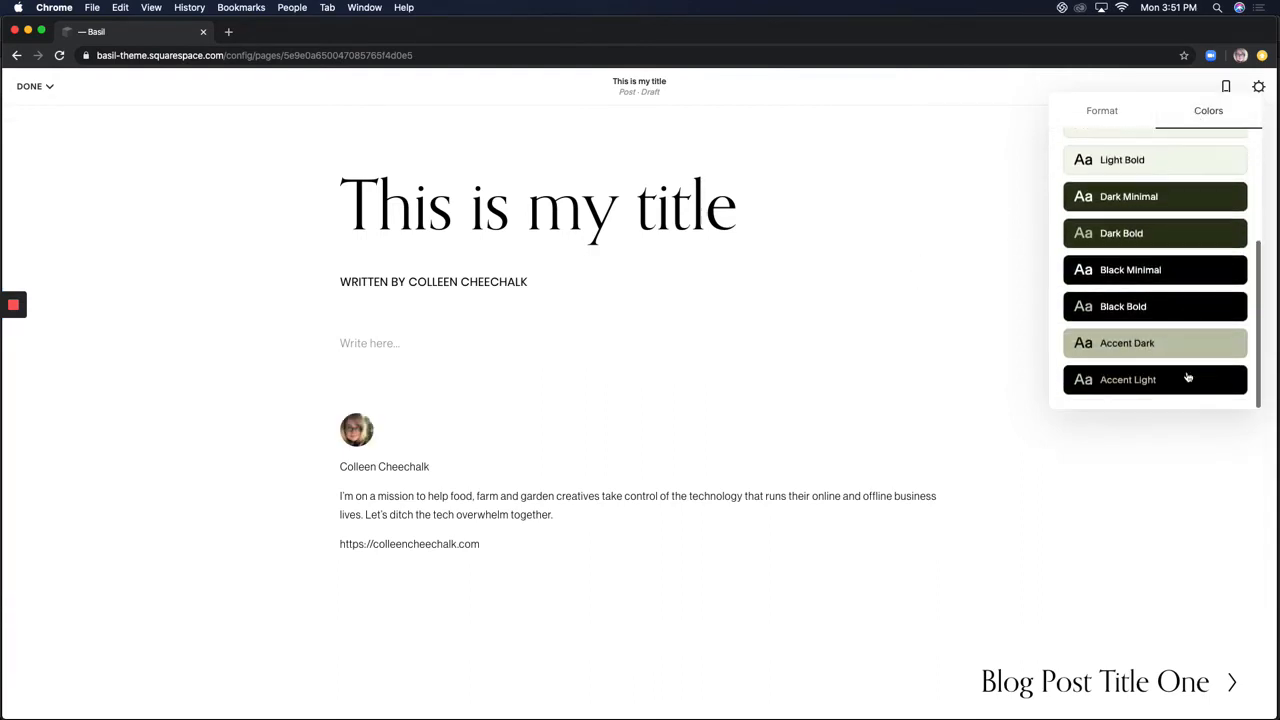
pyautogui.scroll(4, 1143, 306)
pyautogui.click(1143, 295)
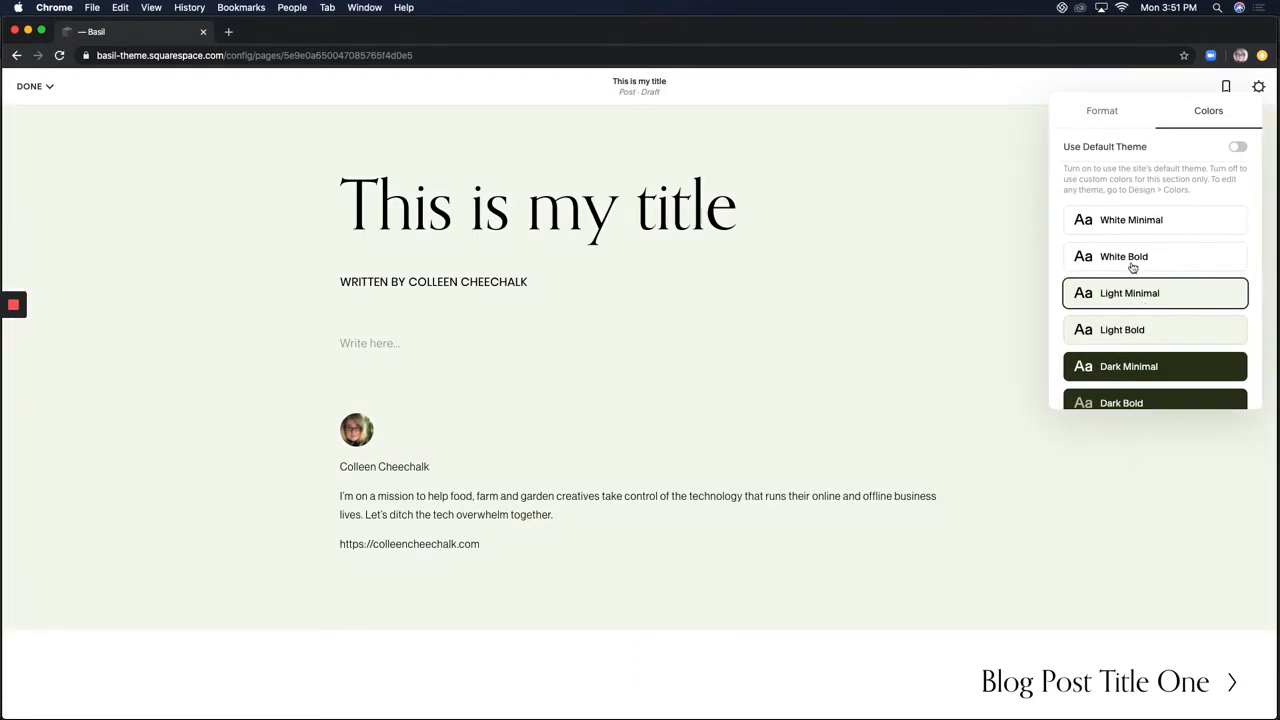
pyautogui.click(1157, 368)
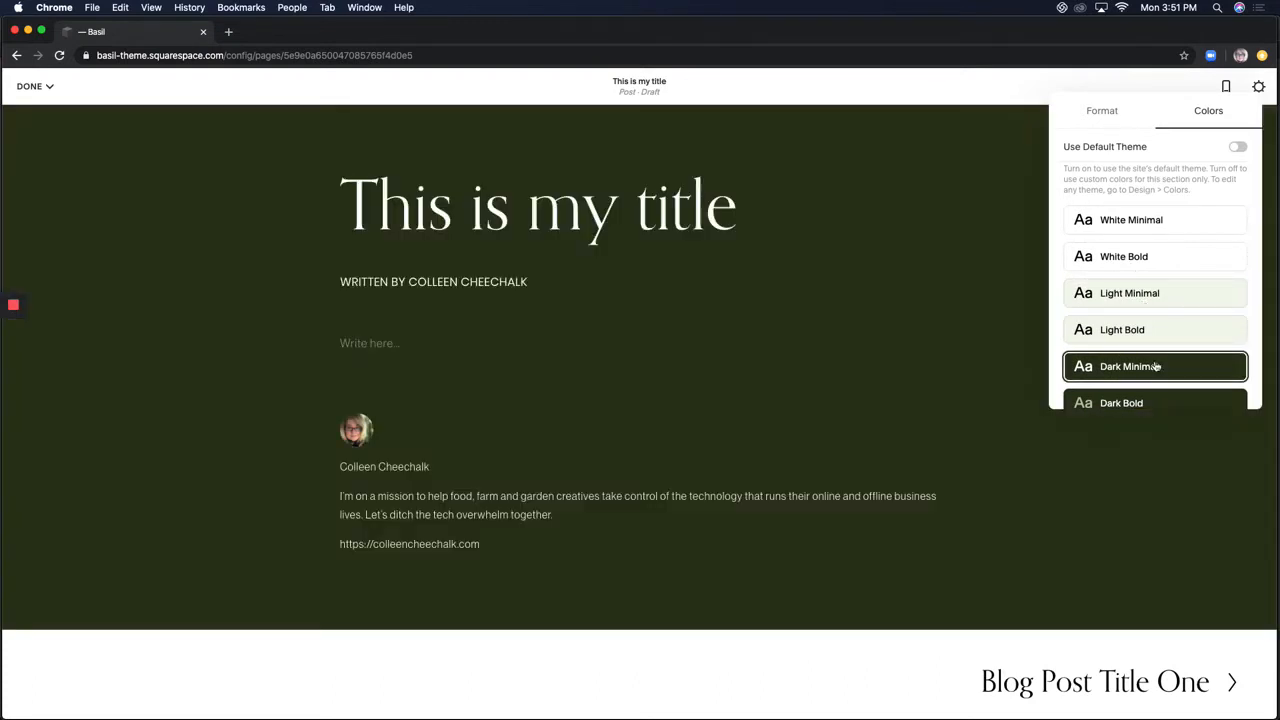
pyautogui.click(1142, 226)
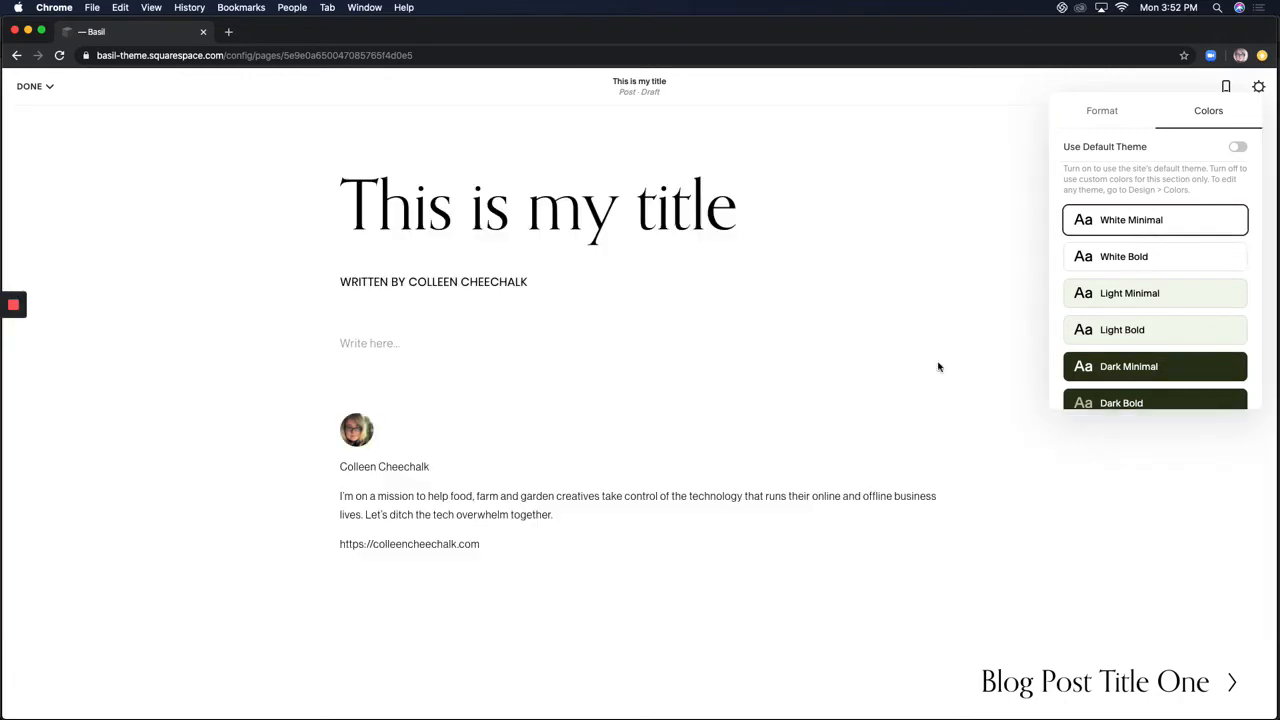
pyautogui.click(1039, 204)
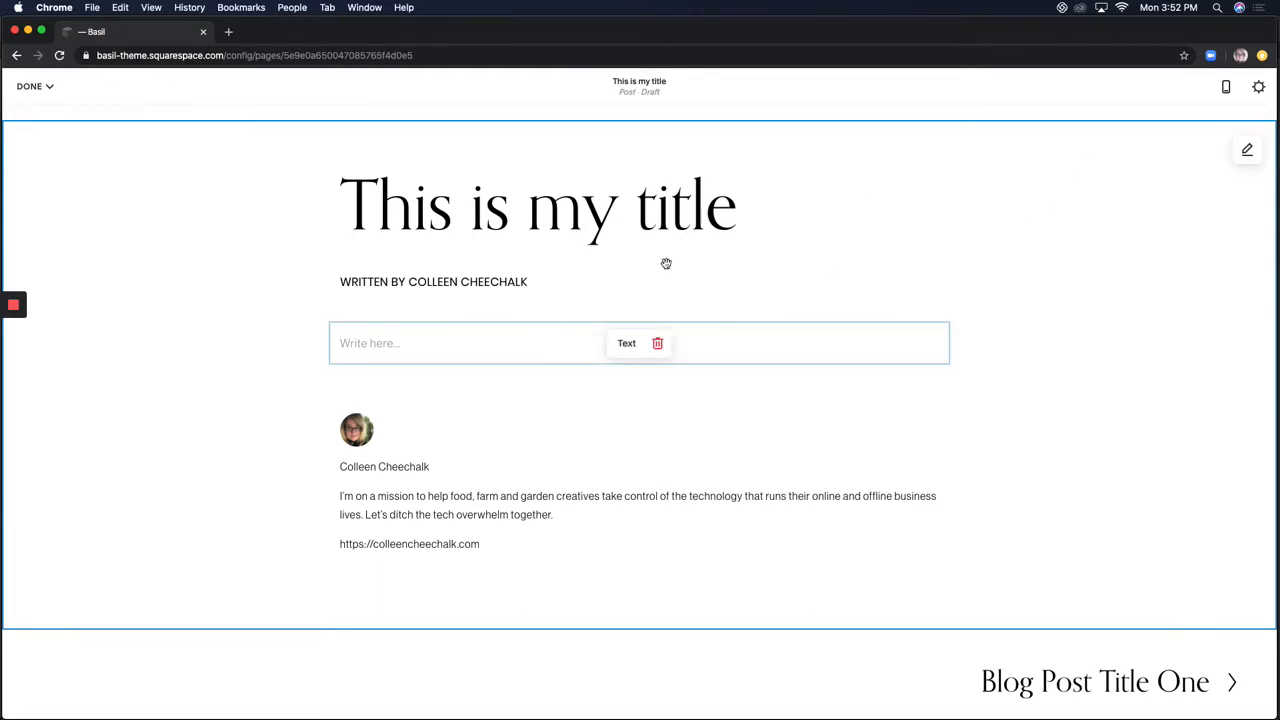
# Open the Edit Post settings for 'This is my title' and start adding tags
pyautogui.click(1259, 88)
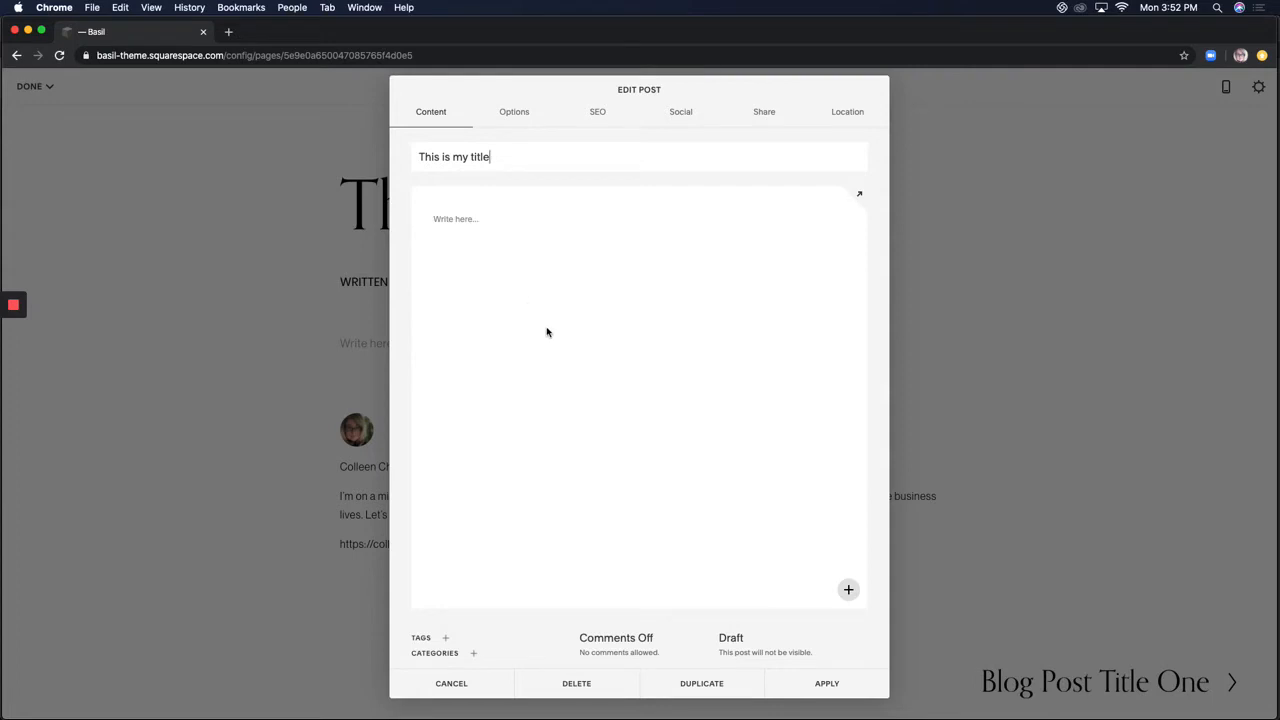
pyautogui.click(446, 640)
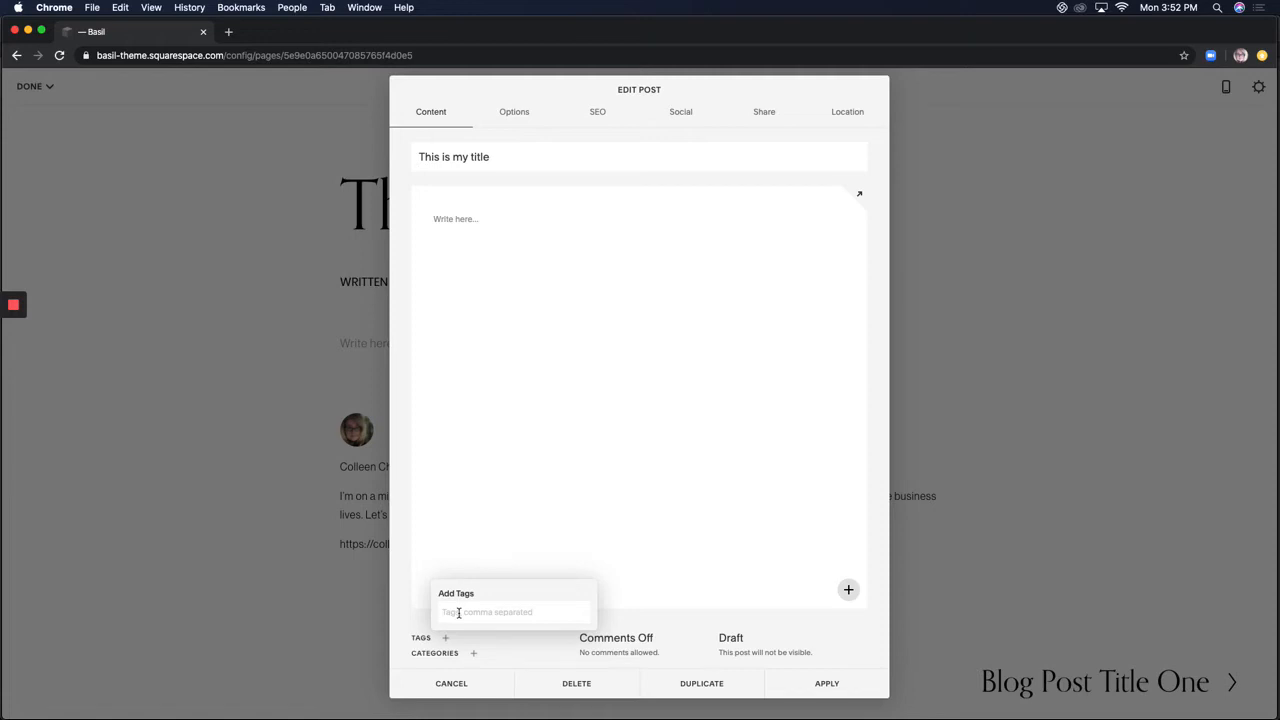
# Add the tags Raised Beds, Raised Garden Beds and Raised Bed Gardening
pyautogui.write('Raised Beds')
pyautogui.press('Return')
pyautogui.write('Ra')
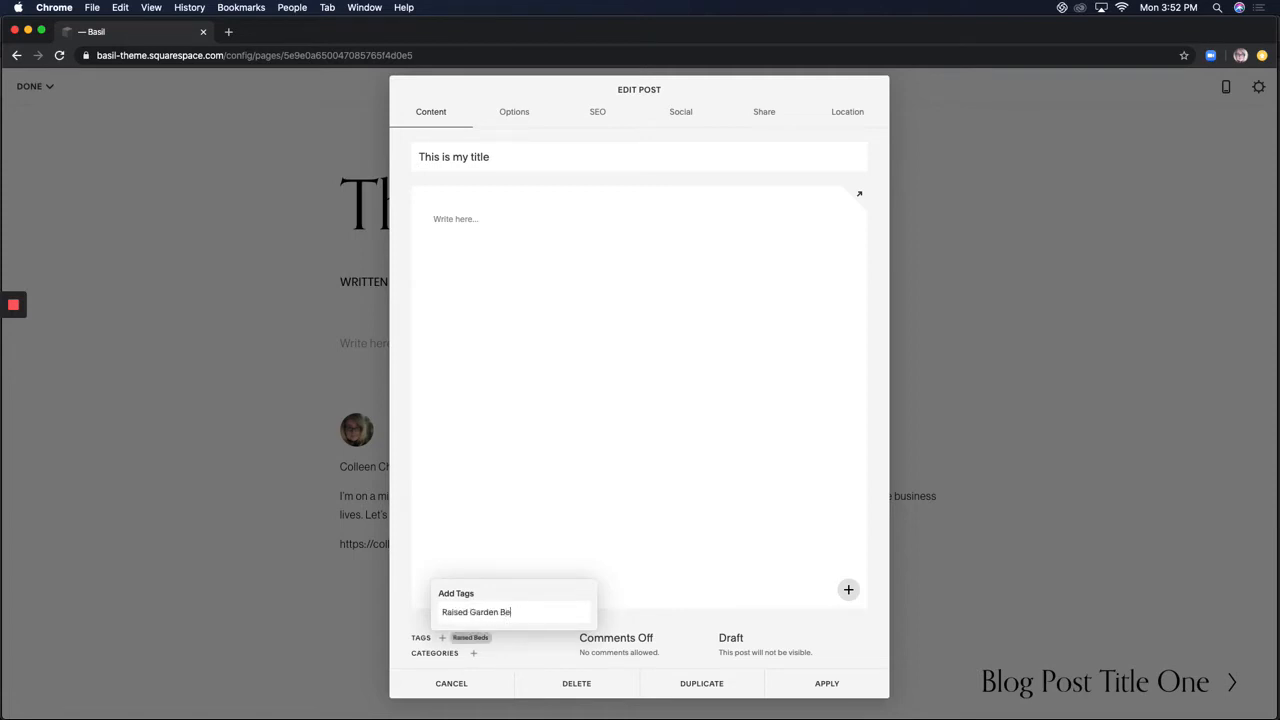
pyautogui.press('Return')
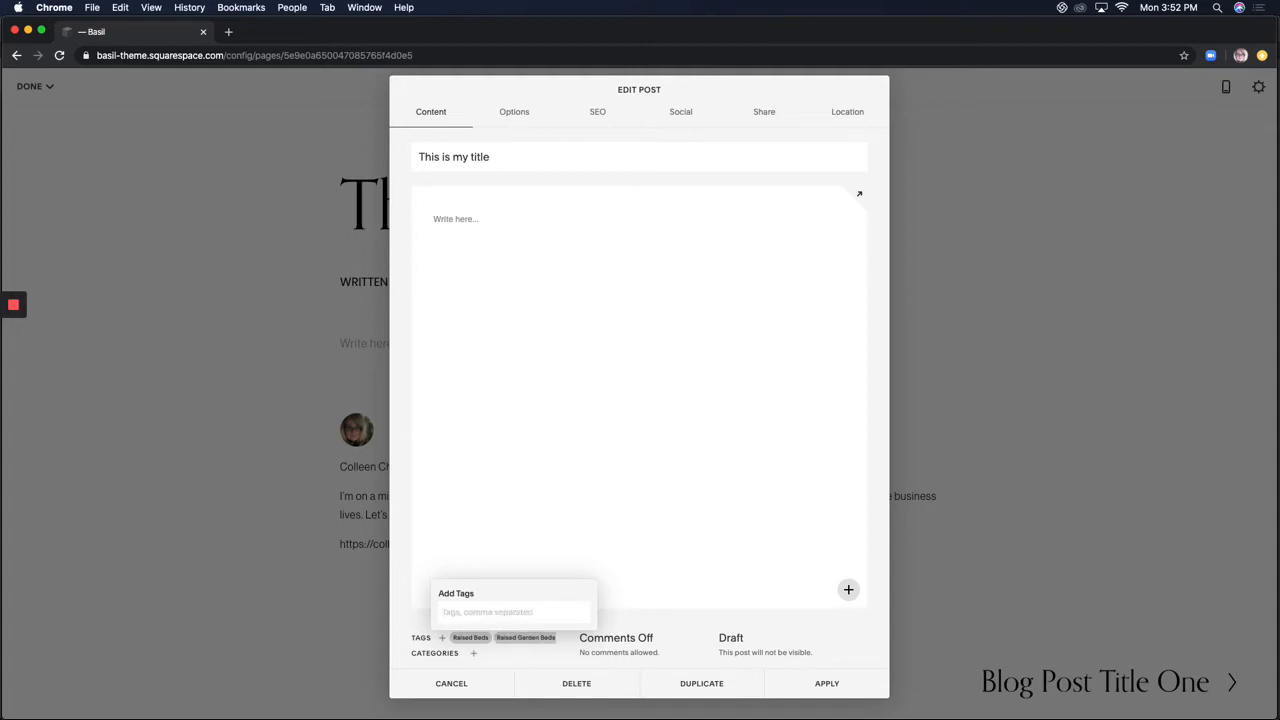
pyautogui.write('Rai')
pyautogui.write('ed Gardeingning')
pyautogui.press('Return')
pyautogui.hscroll(1, 512, 640)
pyautogui.hscroll(3, 500, 640)
pyautogui.write('r')
pyautogui.press('BackSpace')
# Create a new Raised Bed Gardening category and assign it to the post
pyautogui.click(474, 654)
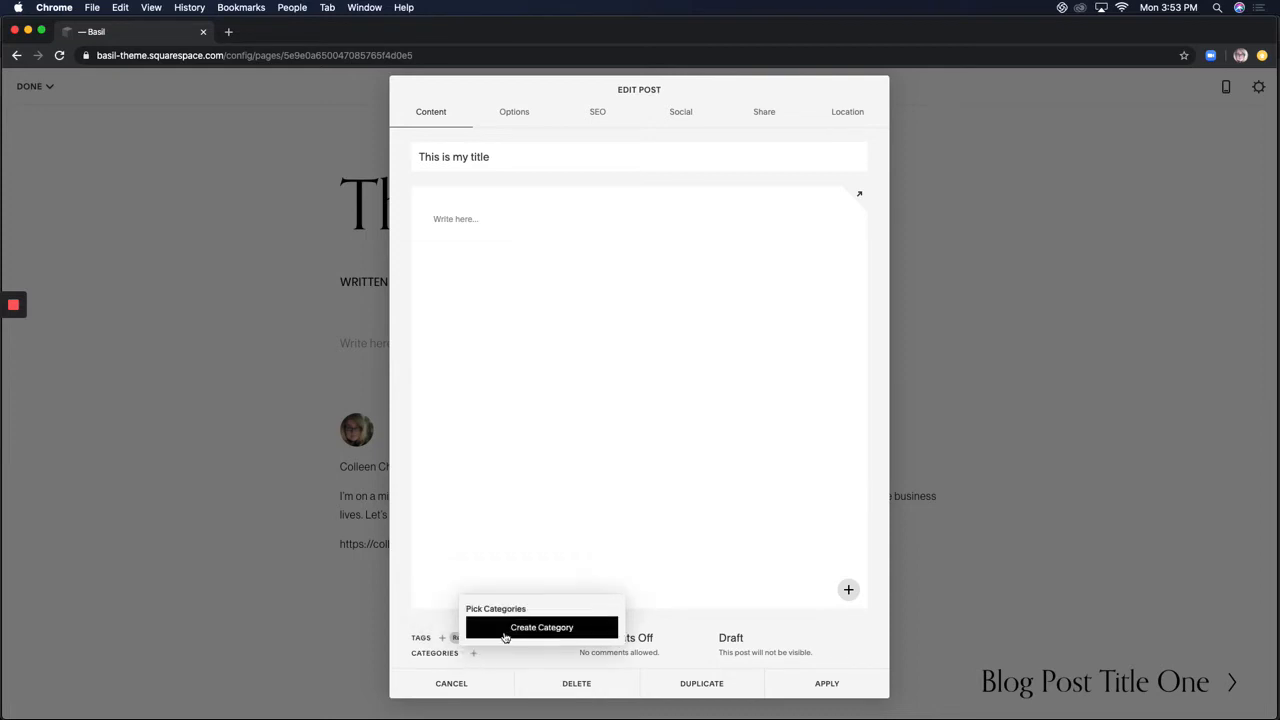
pyautogui.write('R')
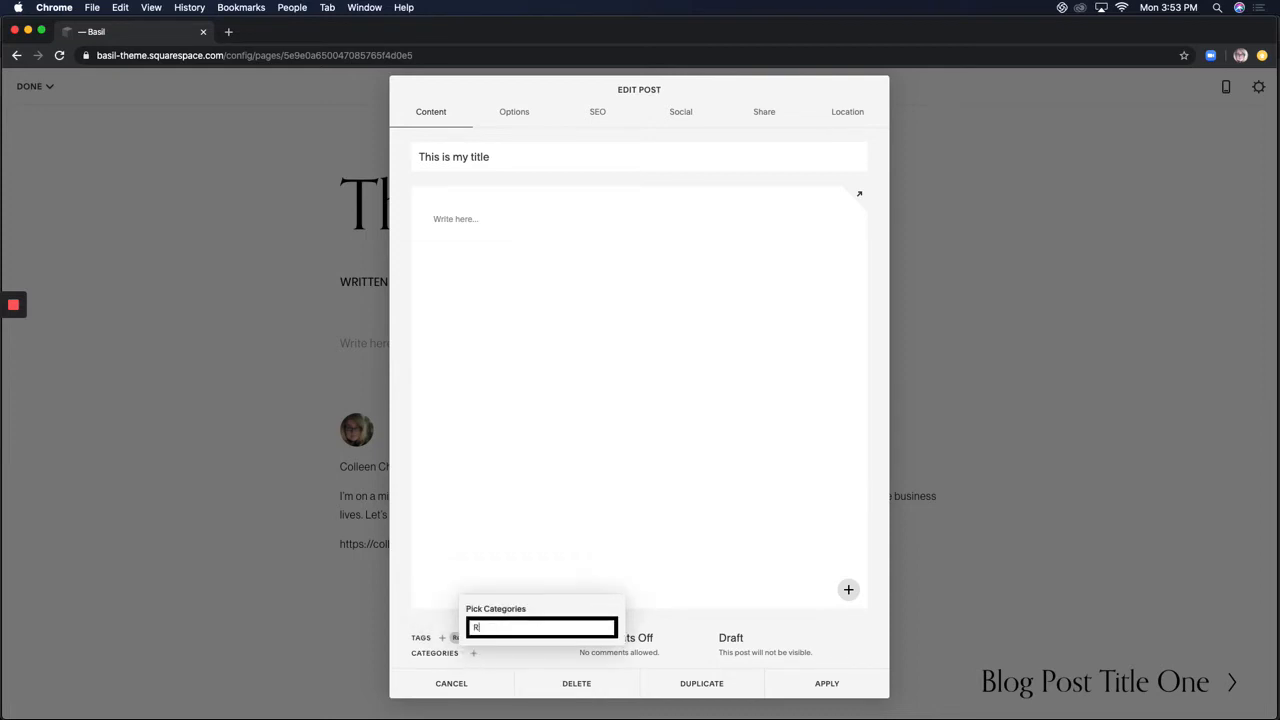
pyautogui.write('aised Bed Gardening')
pyautogui.press('Return')
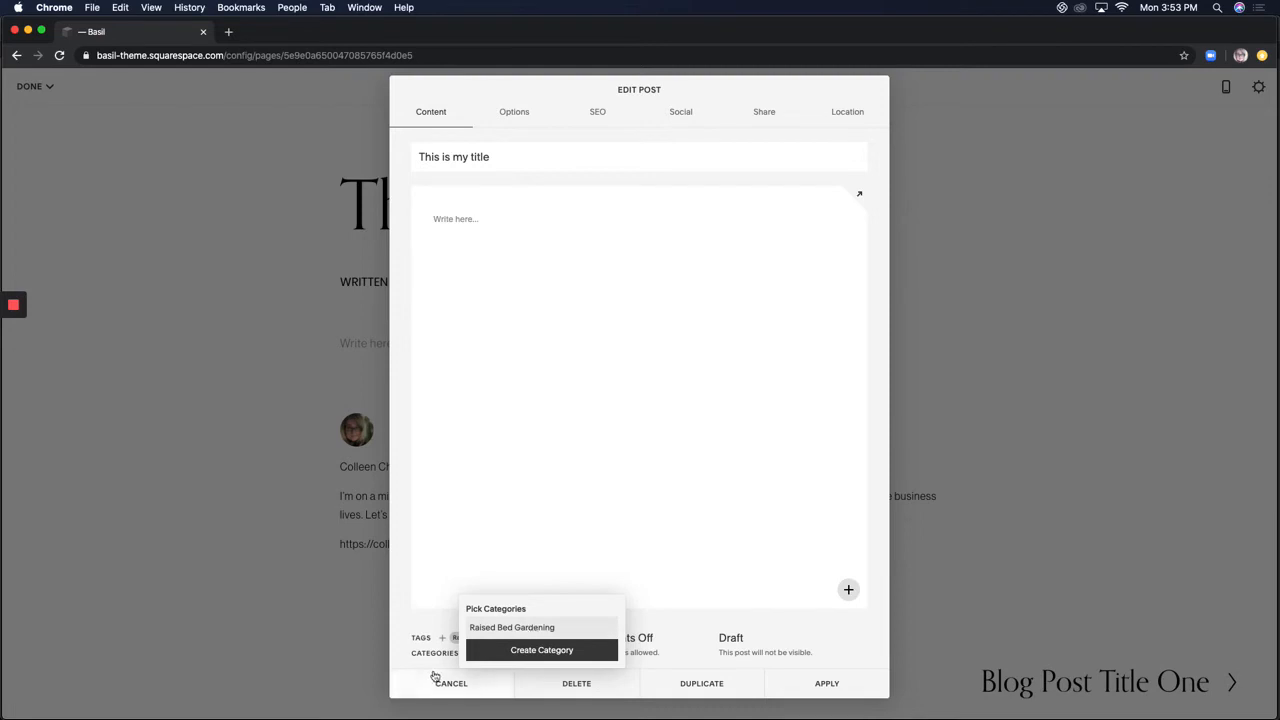
pyautogui.click(688, 645)
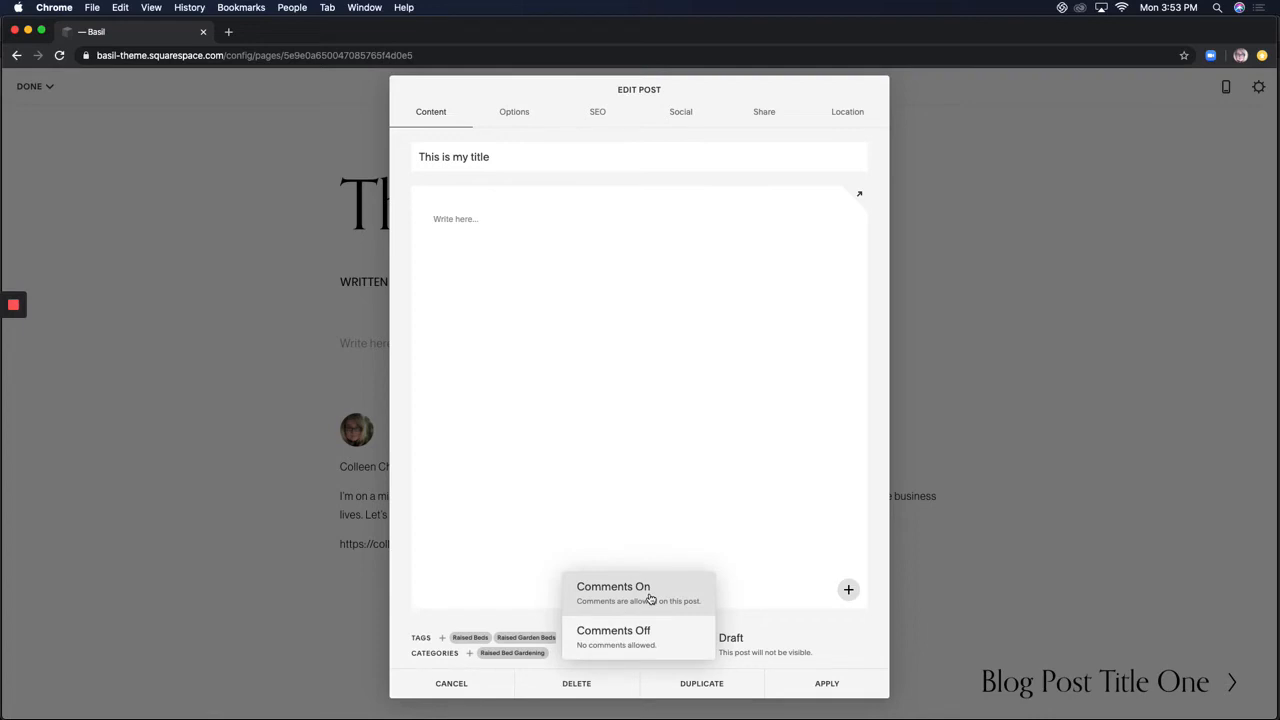
# Set Comments to On, dismiss the notice, and leave the post status as Draft
pyautogui.click(650, 598)
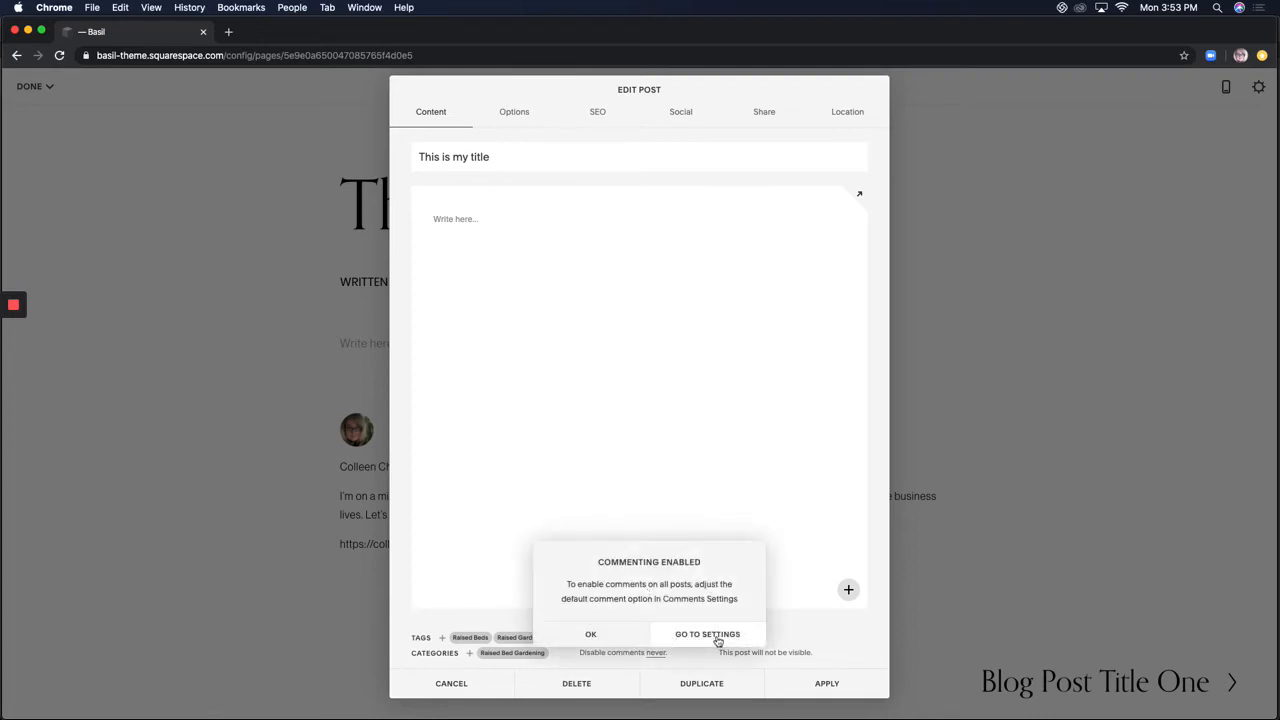
pyautogui.click(791, 632)
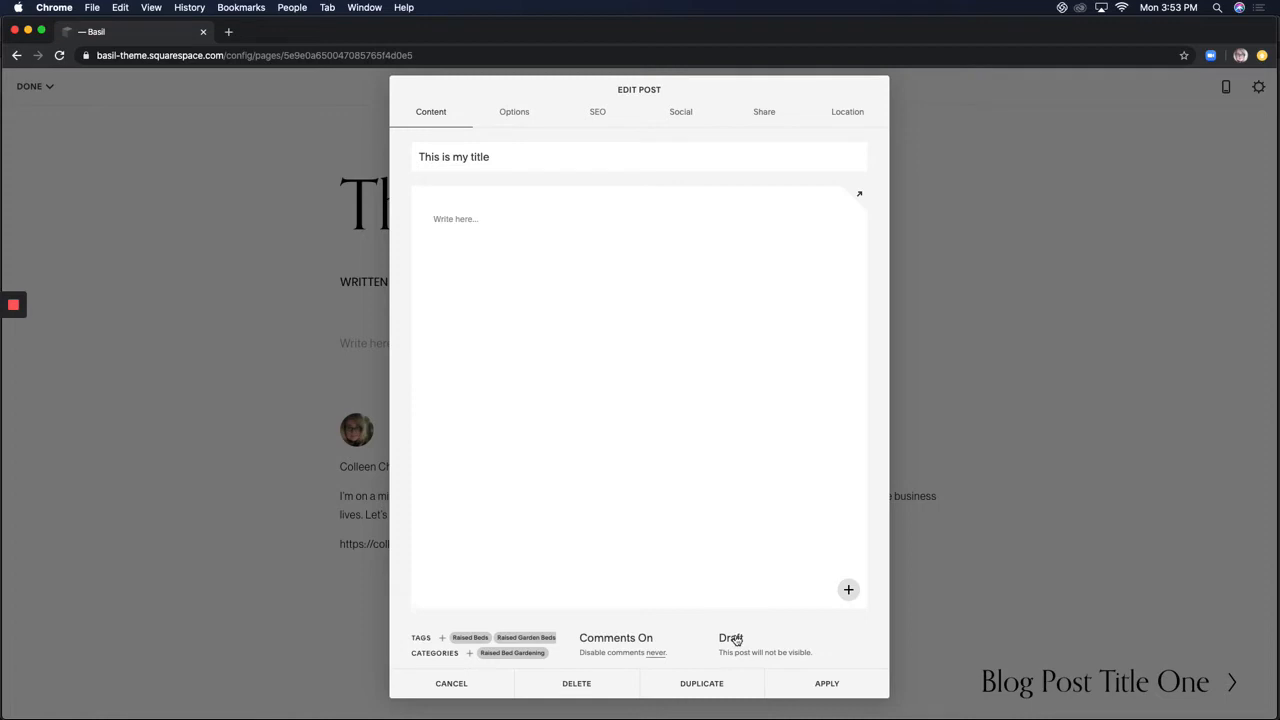
pyautogui.click(736, 639)
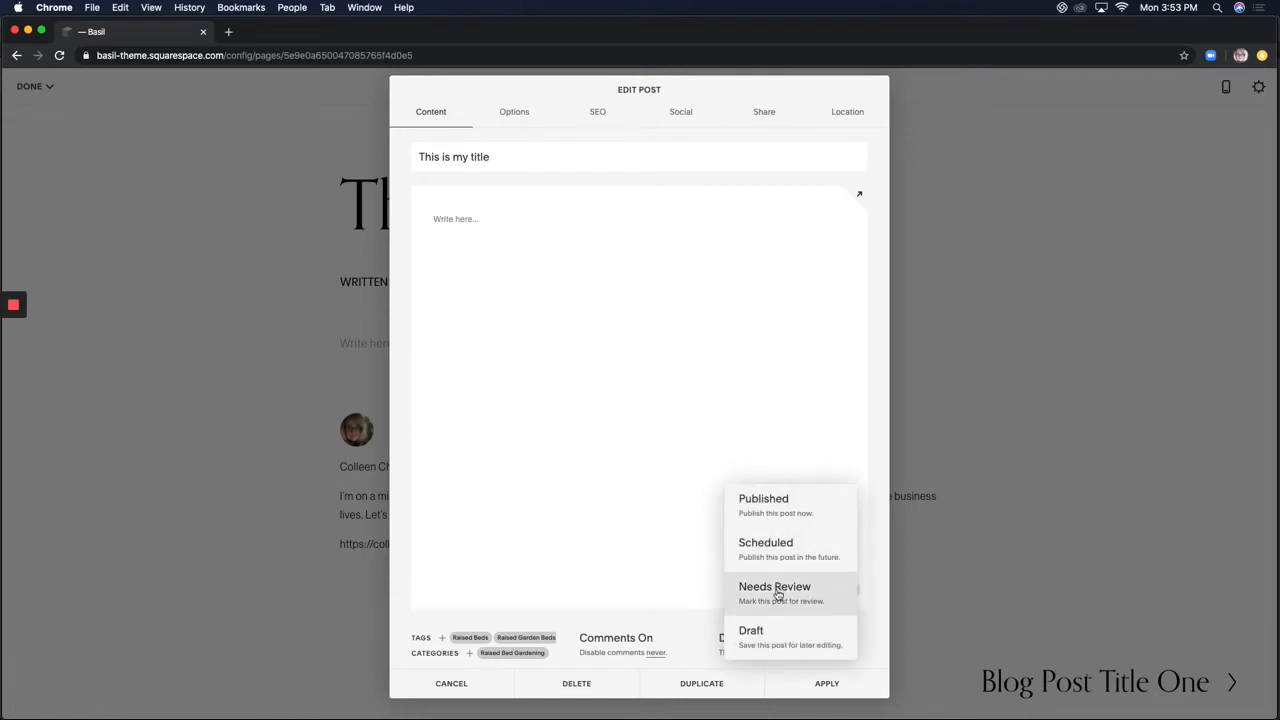
pyautogui.click(701, 633)
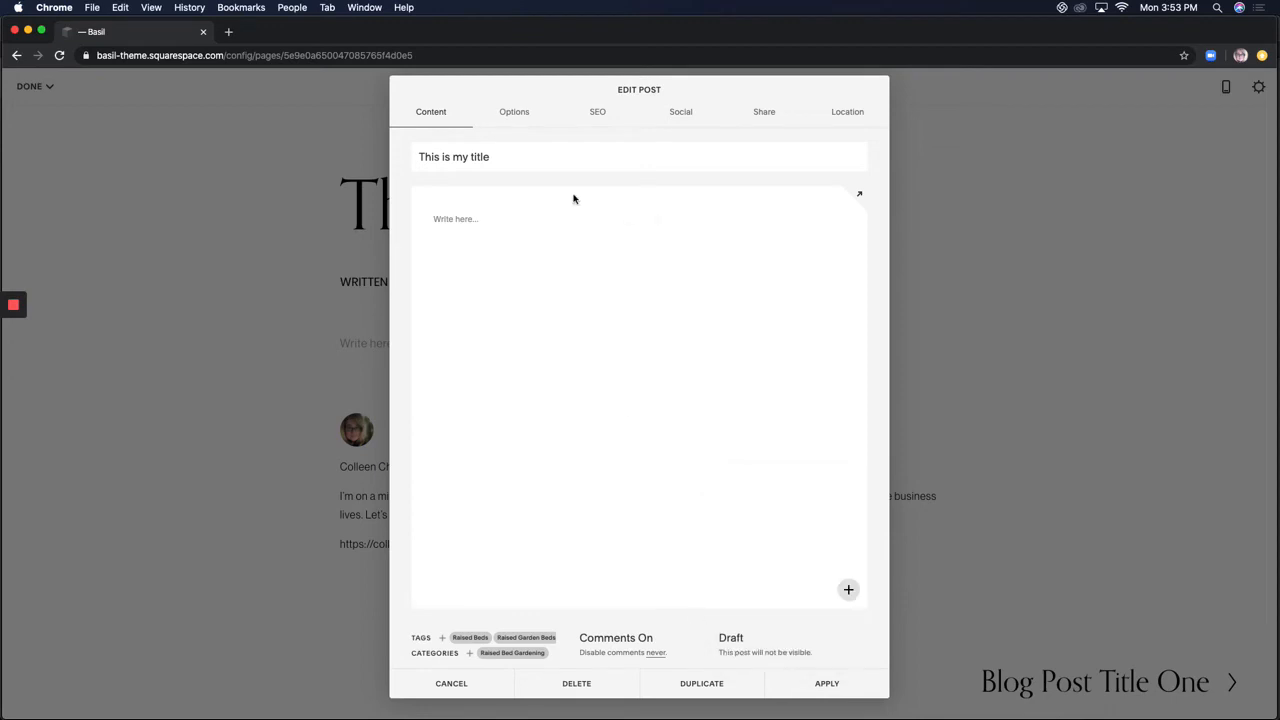
pyautogui.click(512, 115)
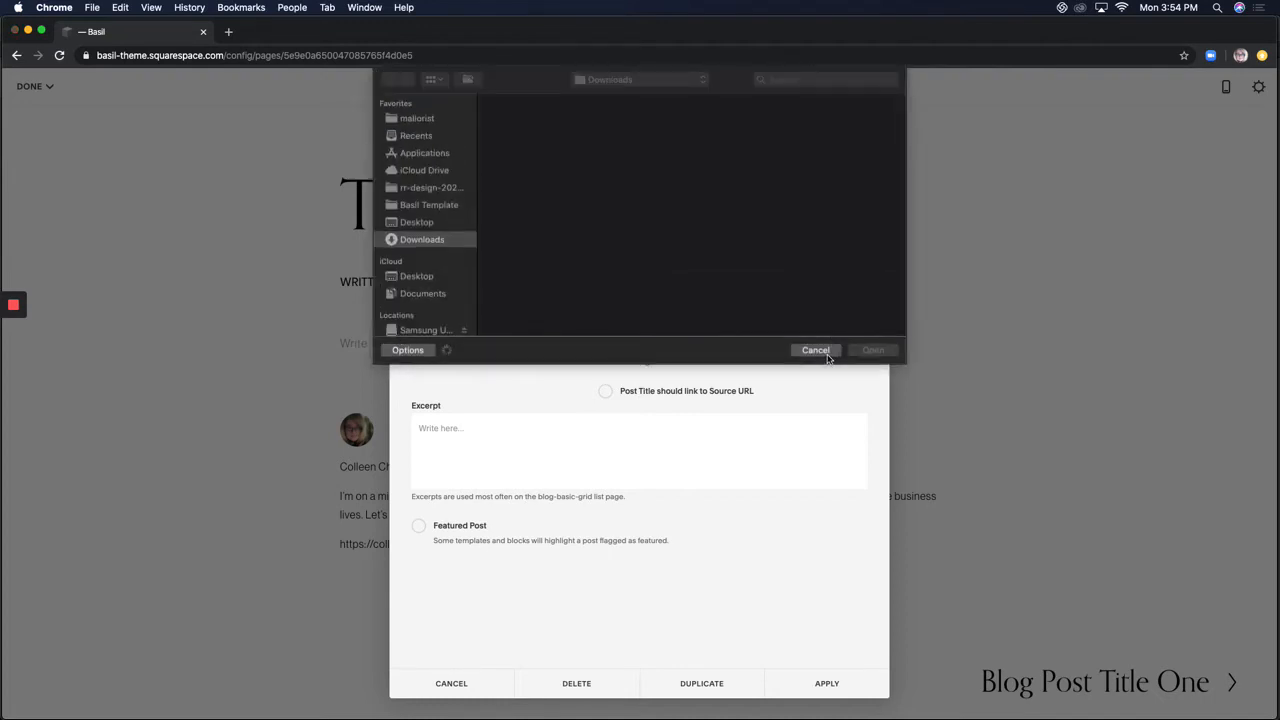
# Cancel the disk upload and add the recently used basil photo from Image Search as thumbnail
pyautogui.click(817, 351)
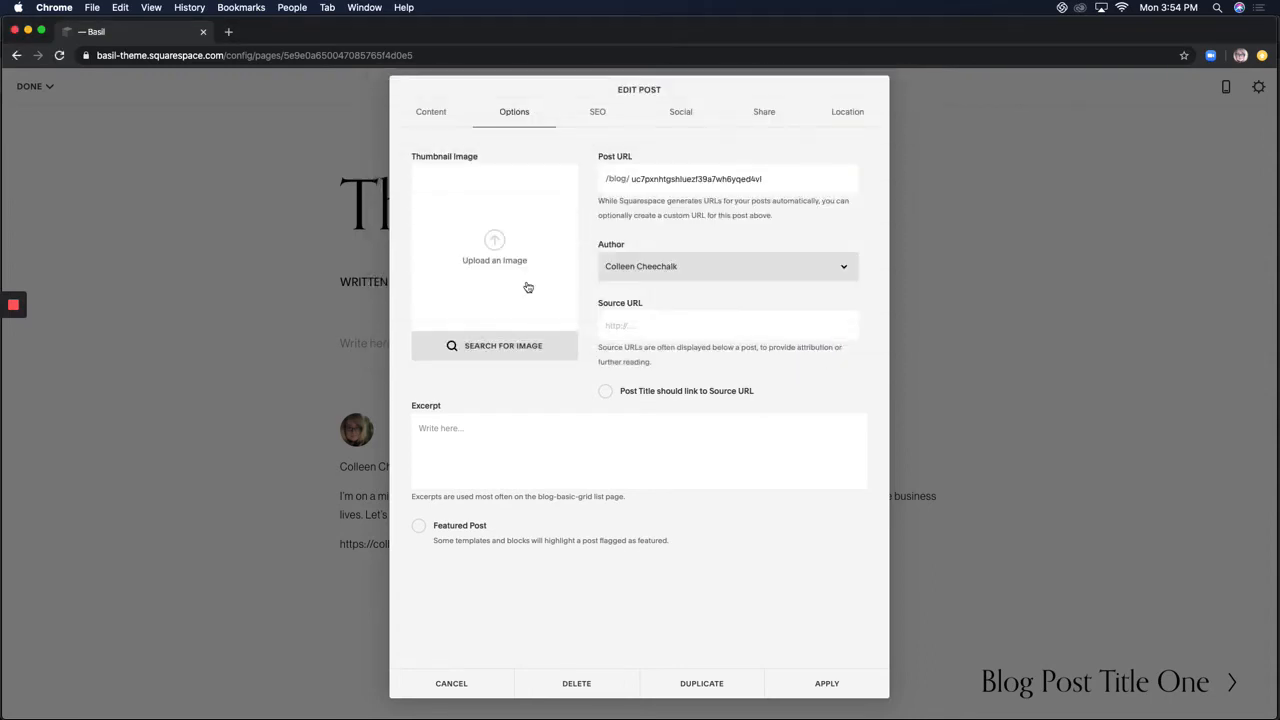
pyautogui.click(517, 345)
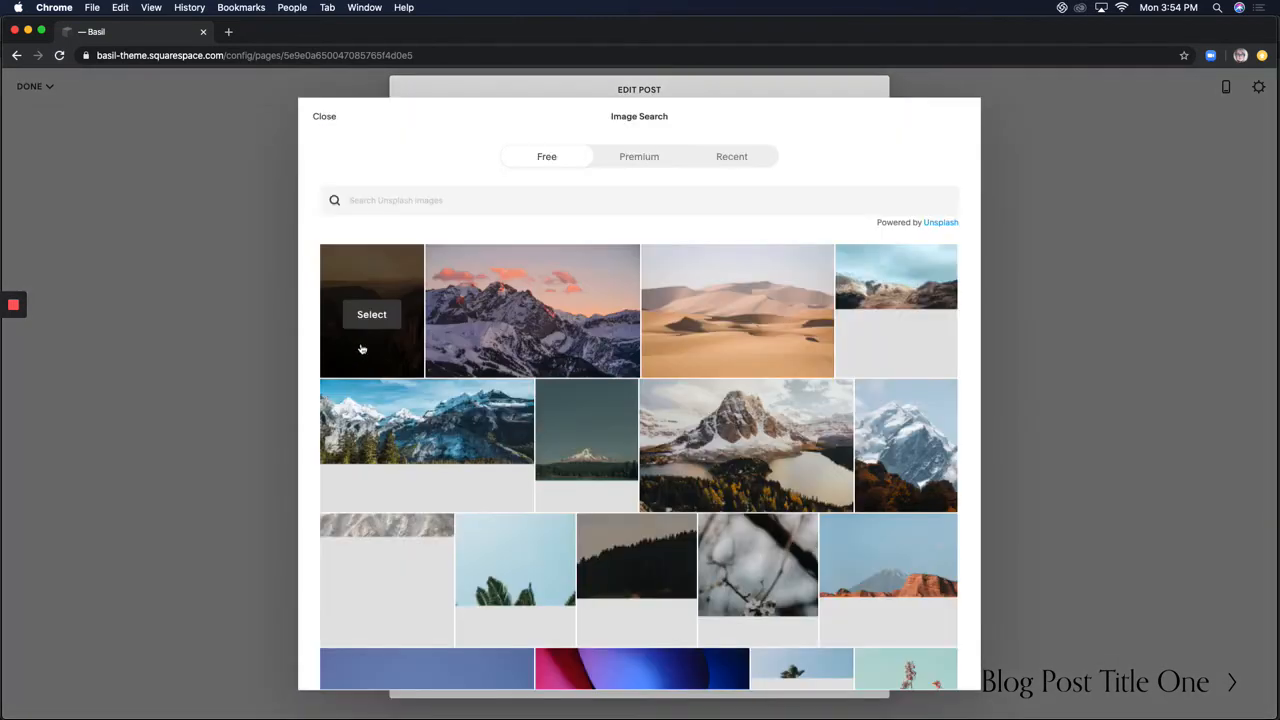
pyautogui.click(745, 157)
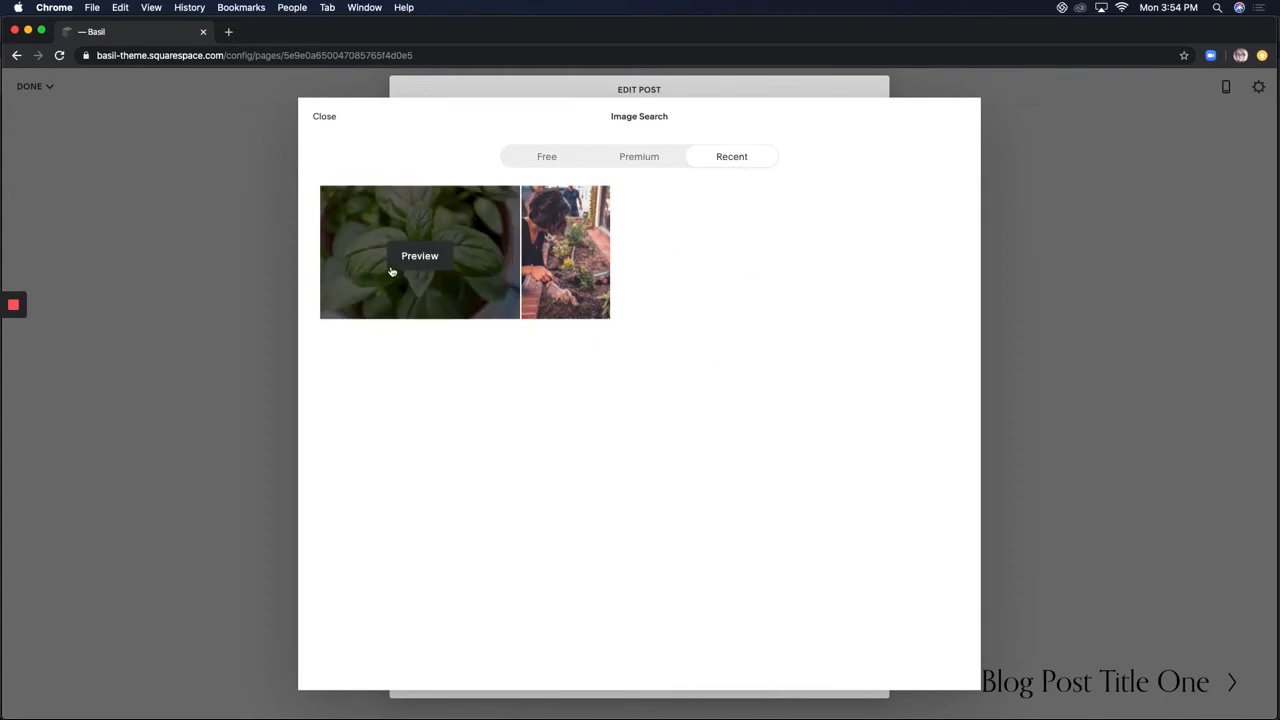
pyautogui.click(392, 271)
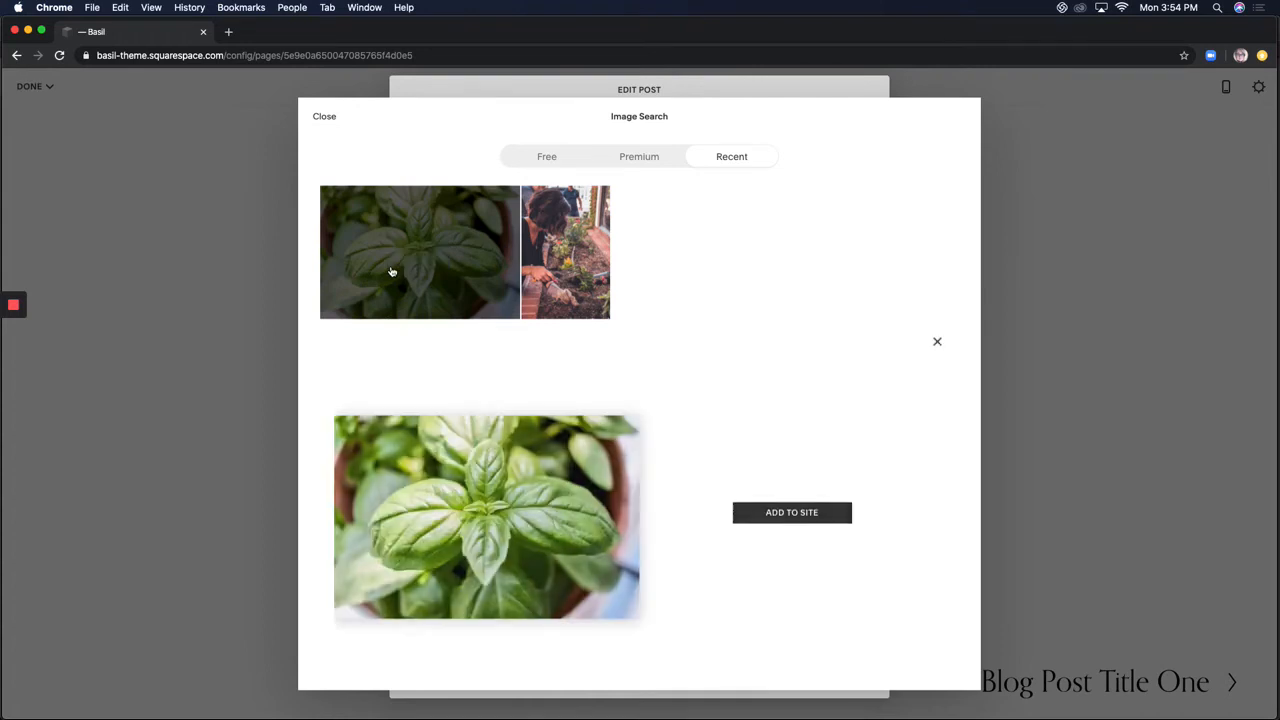
pyautogui.click(804, 515)
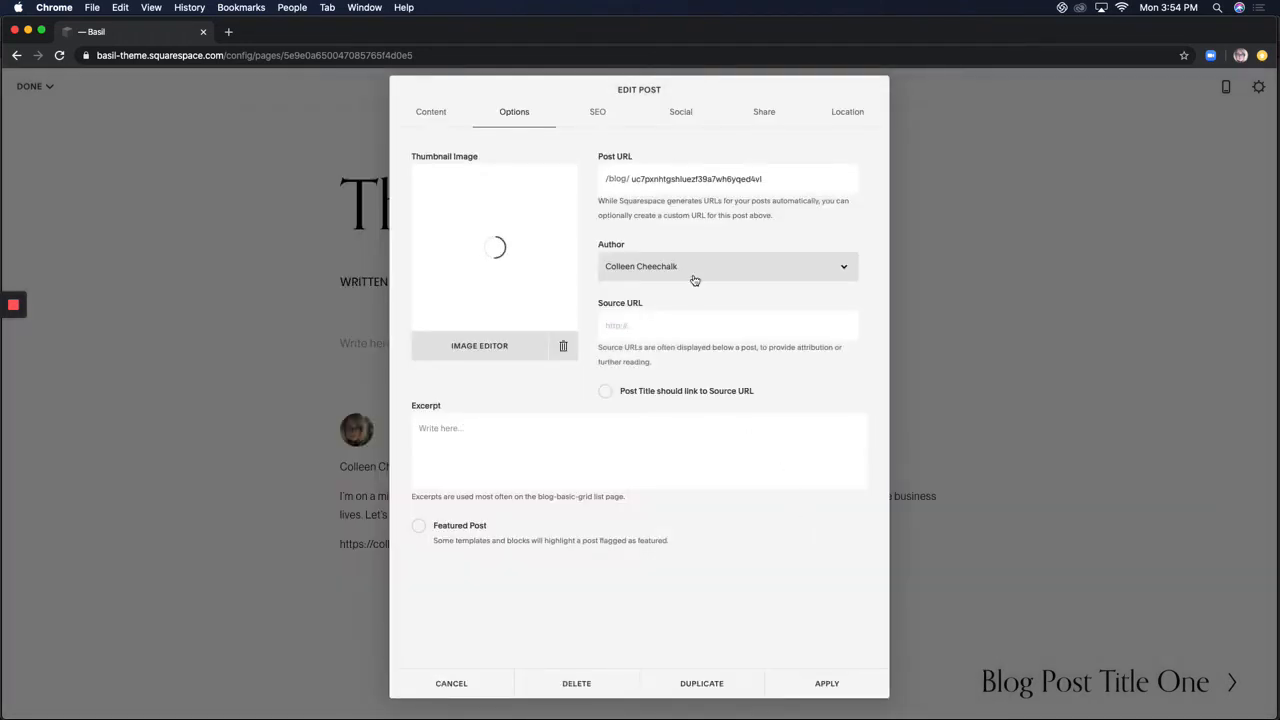
# Replace the post's URL slug with raised-bed-gardening so it reads /blog/raised-bed-gardening
pyautogui.doubleClick(633, 179)
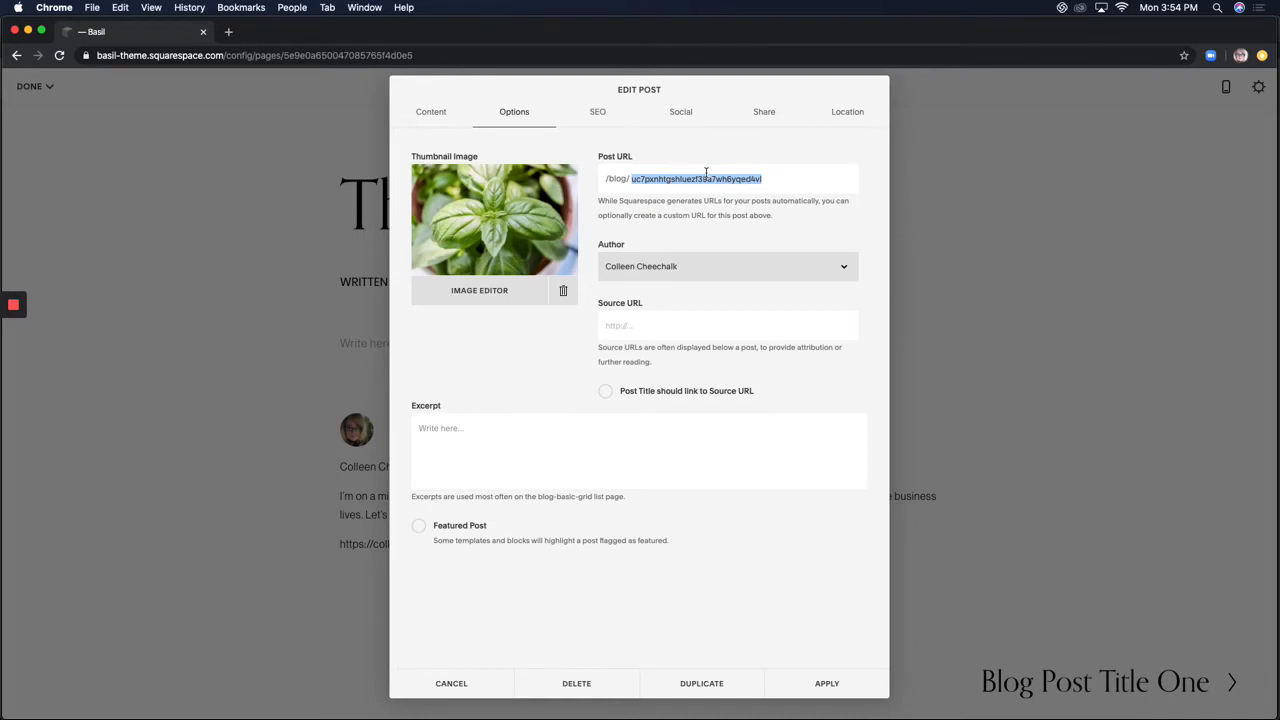
pyautogui.write('r')
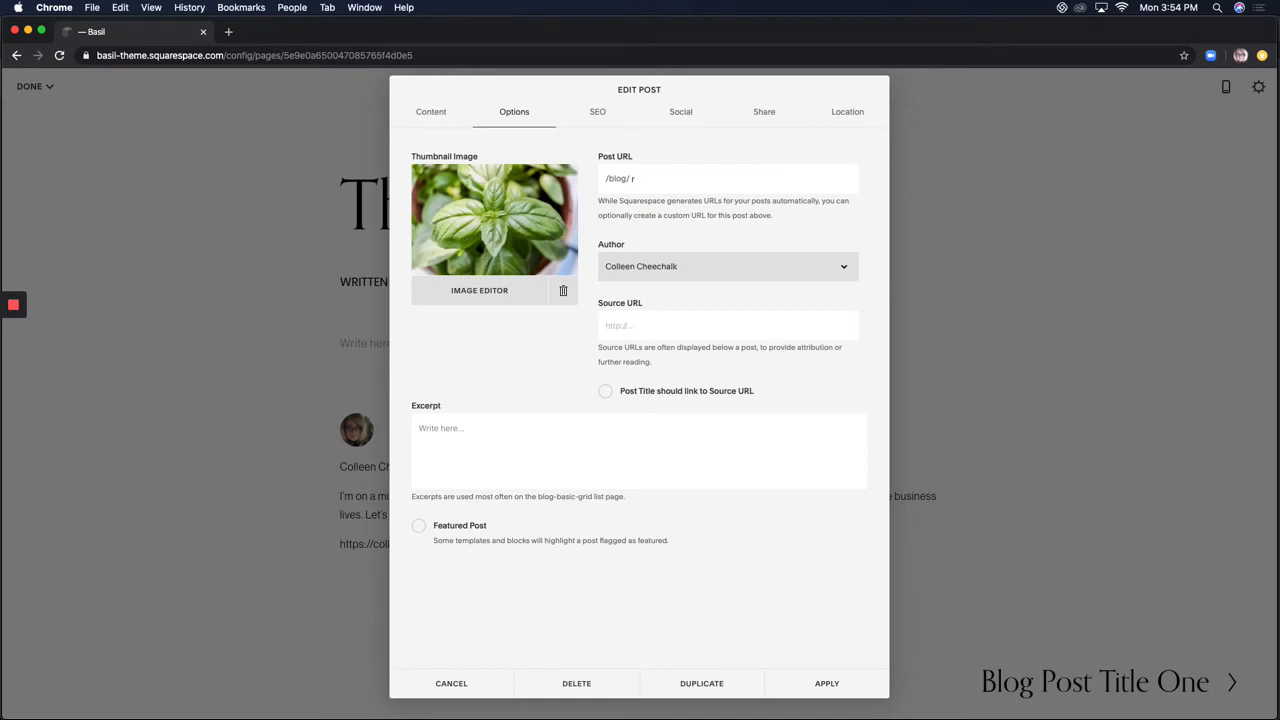
pyautogui.write('aised-bed-gardening')
pyautogui.click(463, 438)
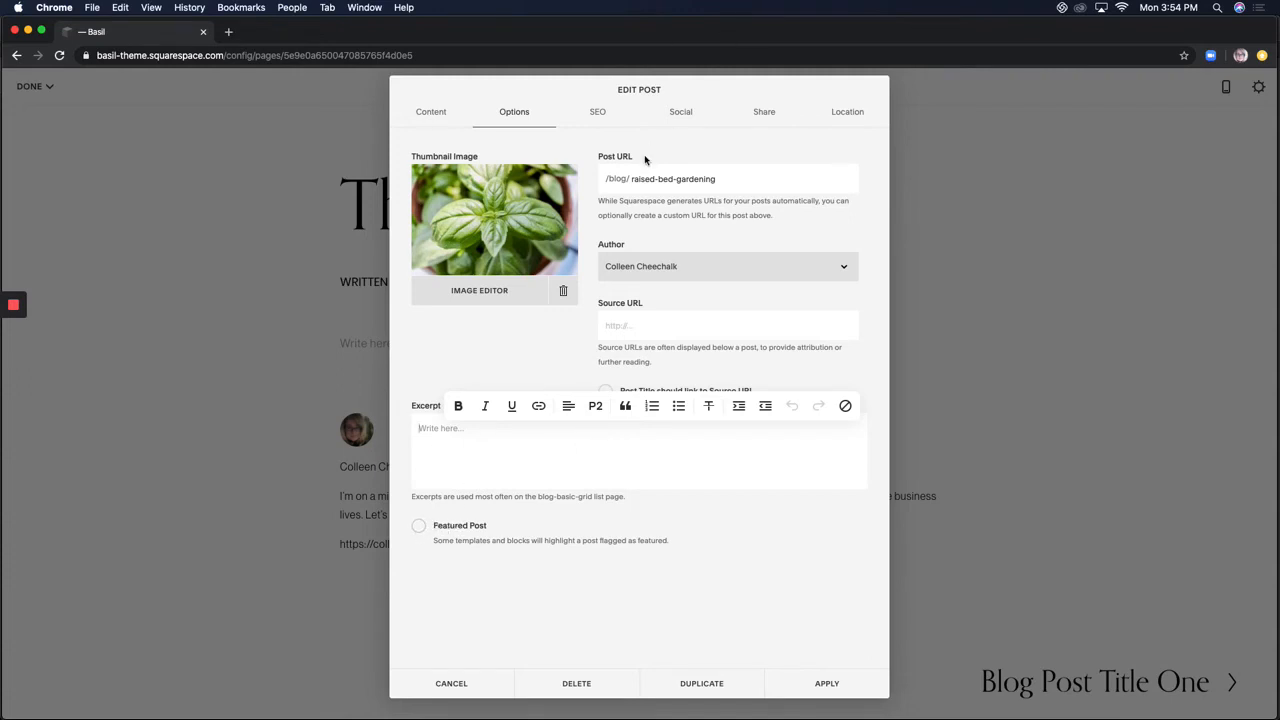
pyautogui.click(601, 120)
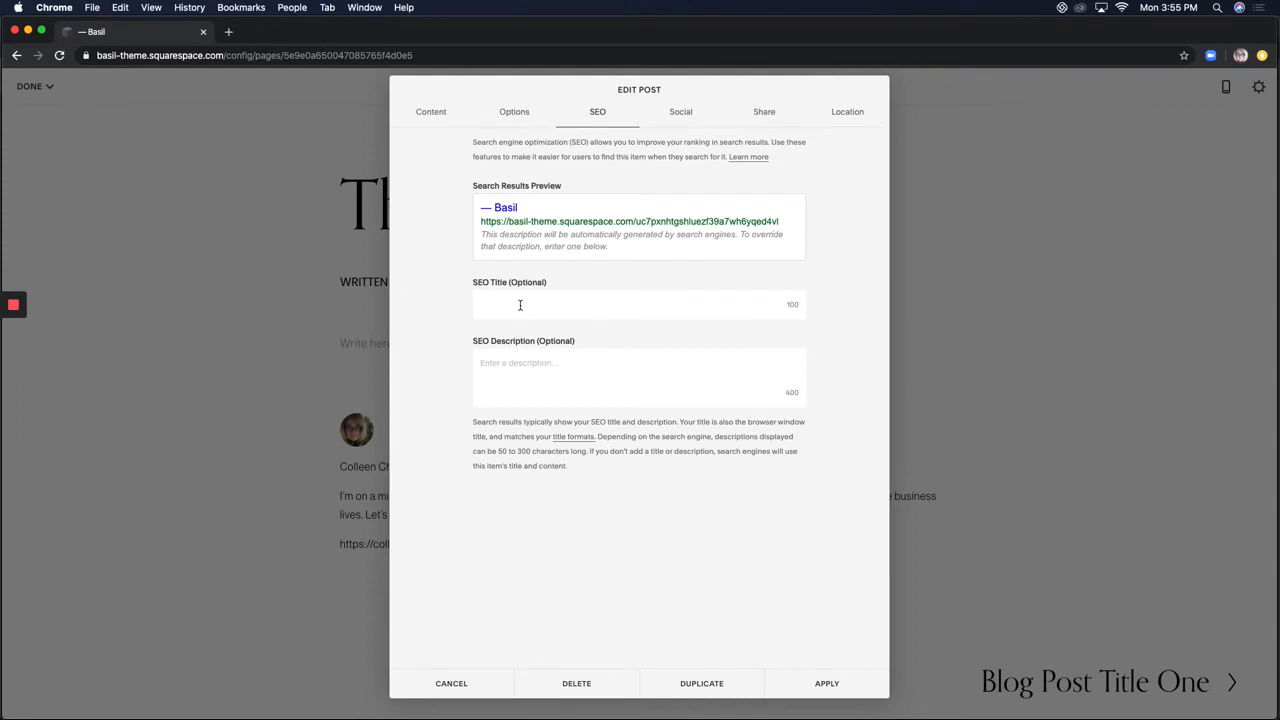
# Set the SEO title to 'Raised Bed Gardening'
pyautogui.write('Raised Bed Gardeing')
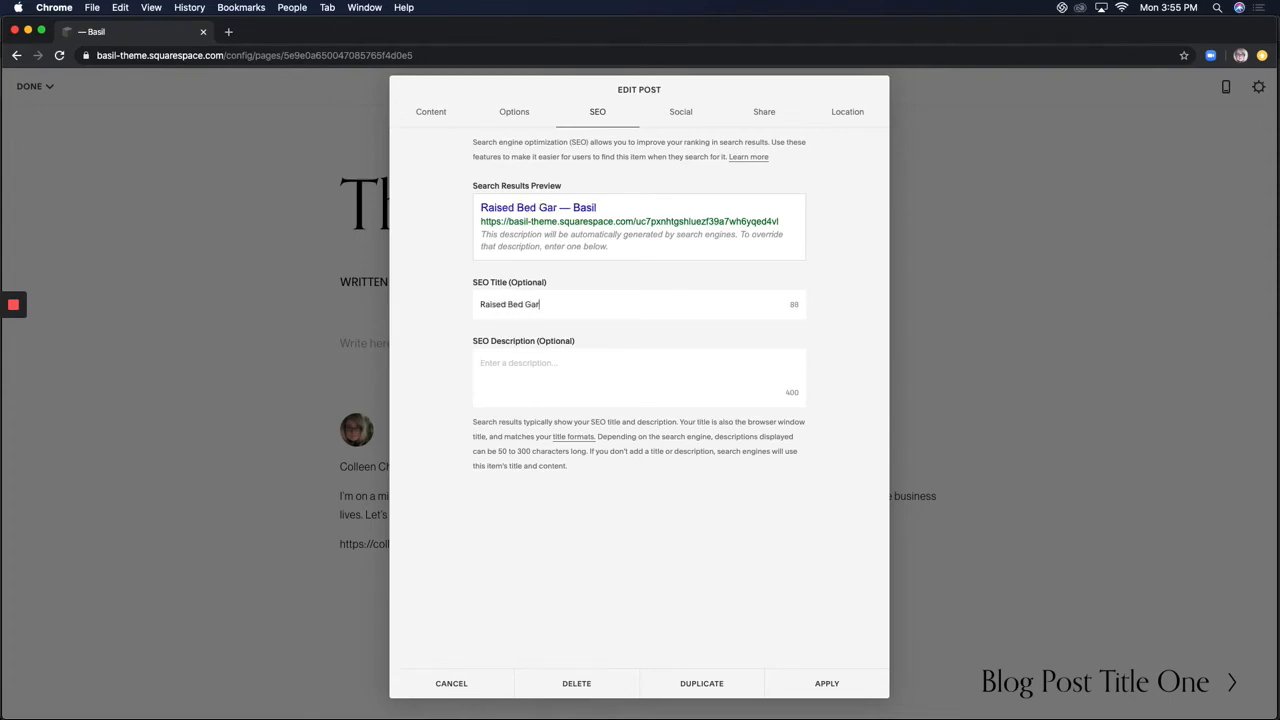
pyautogui.press('BackSpace')
pyautogui.press('BackSpace')
# Write the SEO description 'Learn all about Raised Bed Gardening with Herbs, Vegetables, Flowers and Fruit'
pyautogui.press('BackSpace')
pyautogui.write('ning')
pyautogui.click(531, 369)
pyautogui.write('L')
pyautogui.press('BackSpace')
pyautogui.write('Learn')
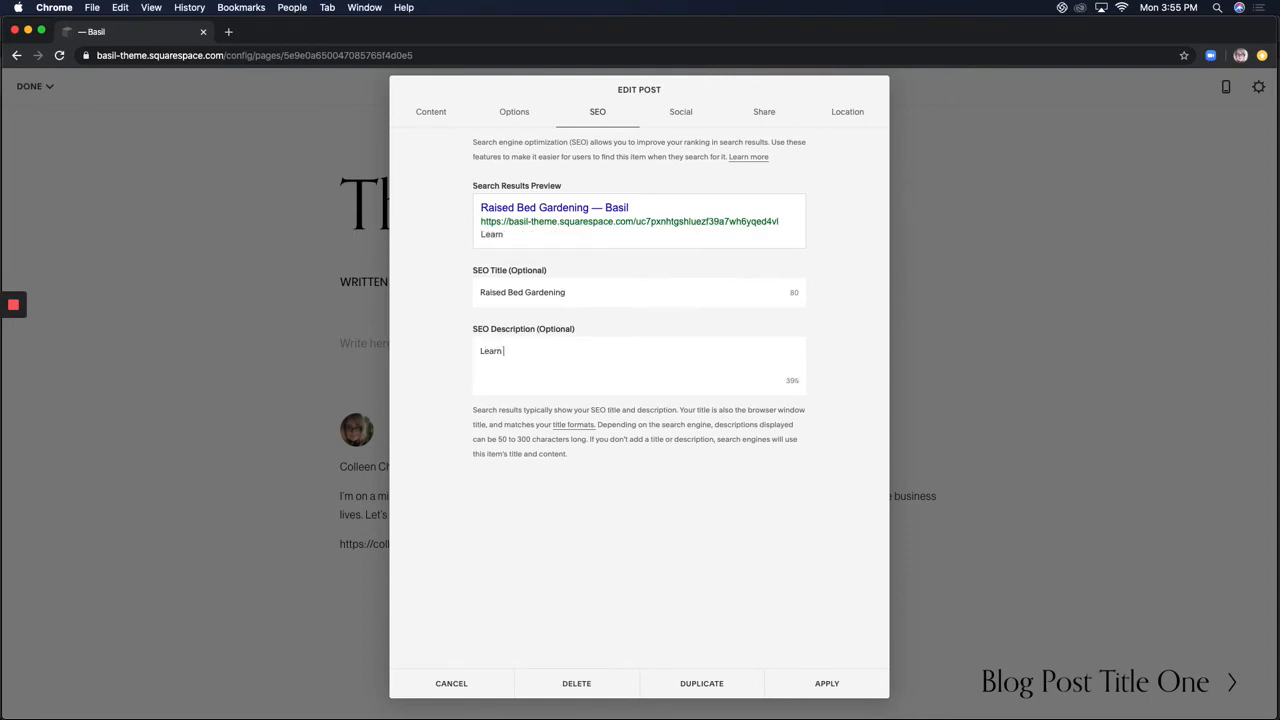
pyautogui.write(' all about Raised Bed Ba')
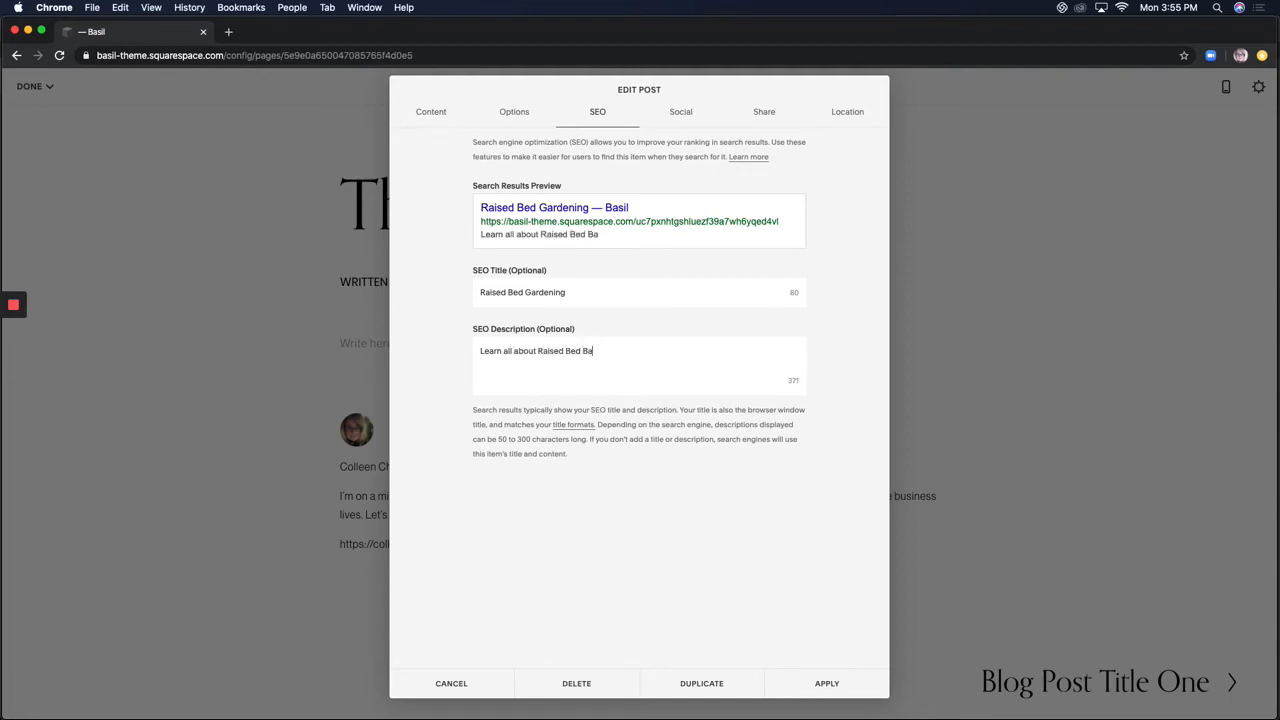
pyautogui.press('BackSpace')
pyautogui.write('a')
pyautogui.press('BackSpace')
pyautogui.press('BackSpace')
pyautogui.write('Gardening with He')
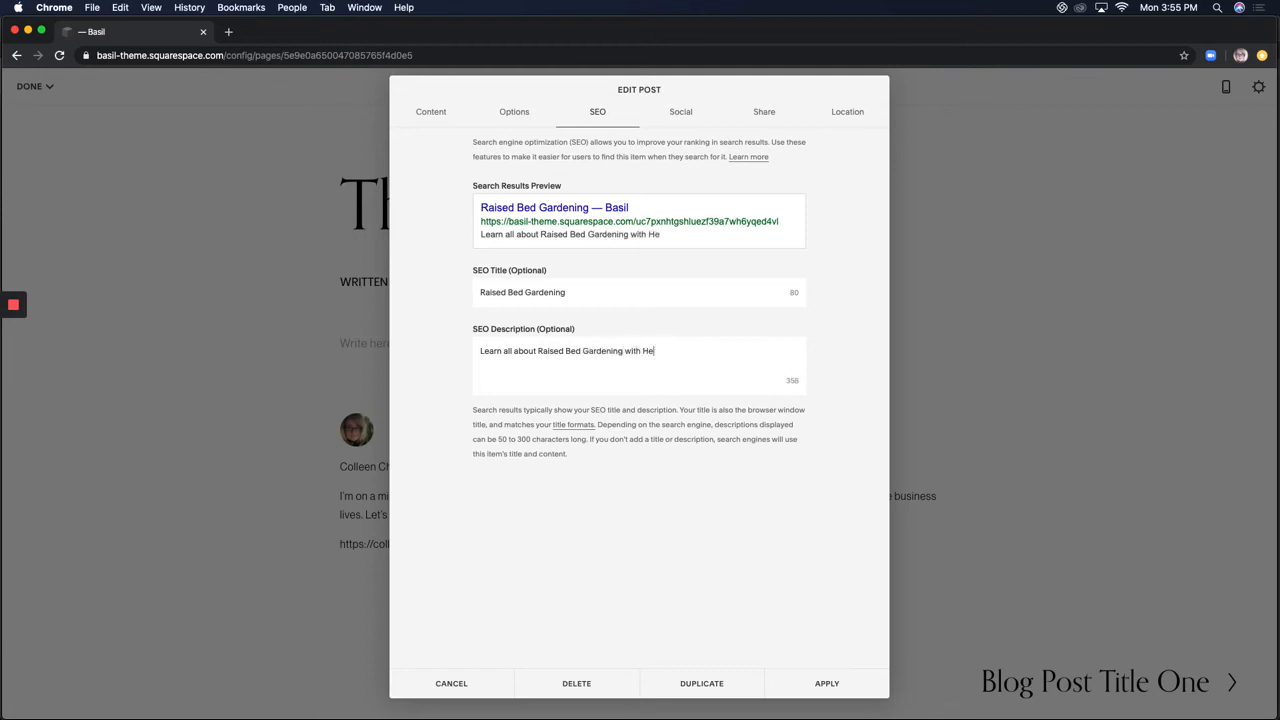
pyautogui.write('rbs, Vegetables, Flo')
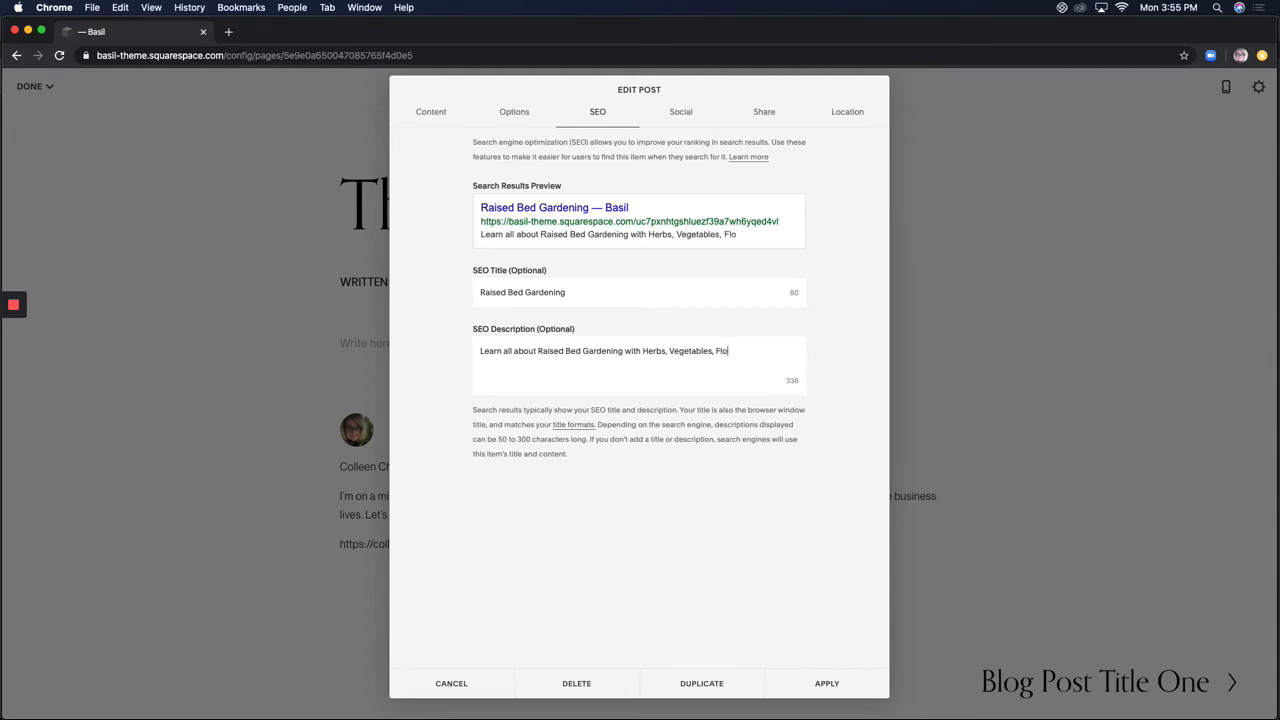
pyautogui.write('wers and Fruit')
# Check the Social preview and Share options, try an email draft, and dismiss the unpublished-post warning
pyautogui.click(683, 122)
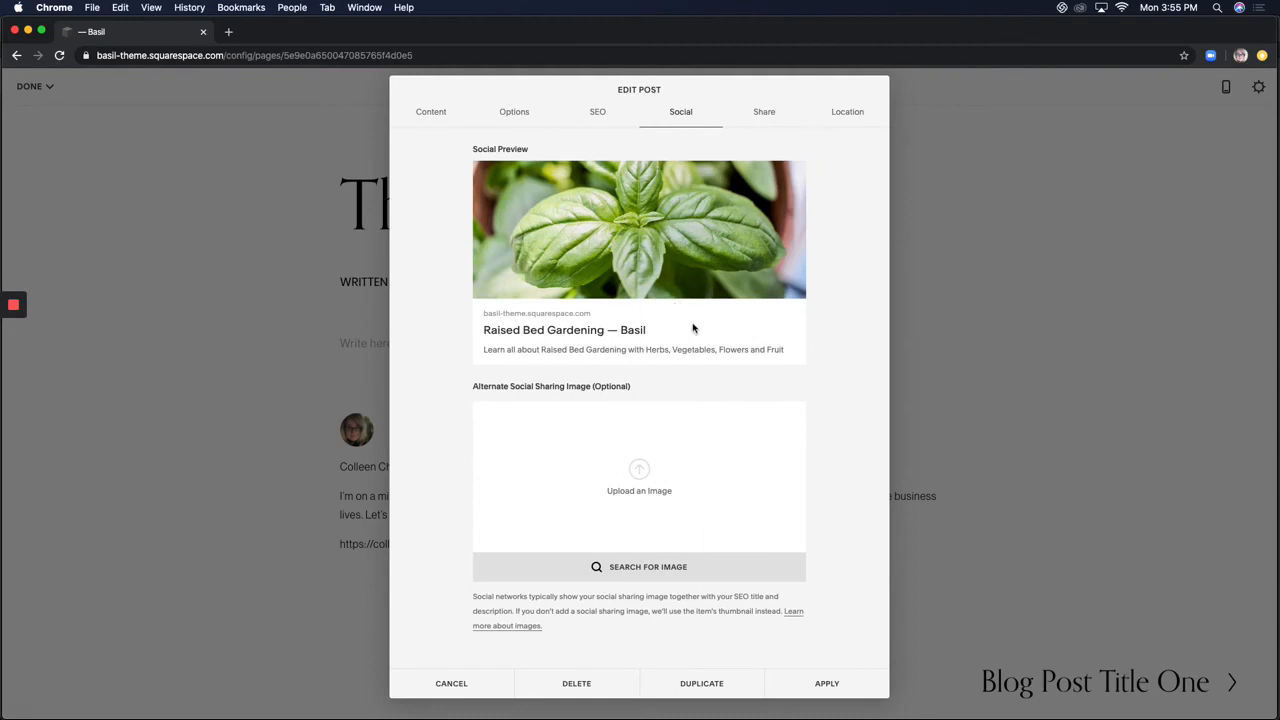
pyautogui.click(768, 118)
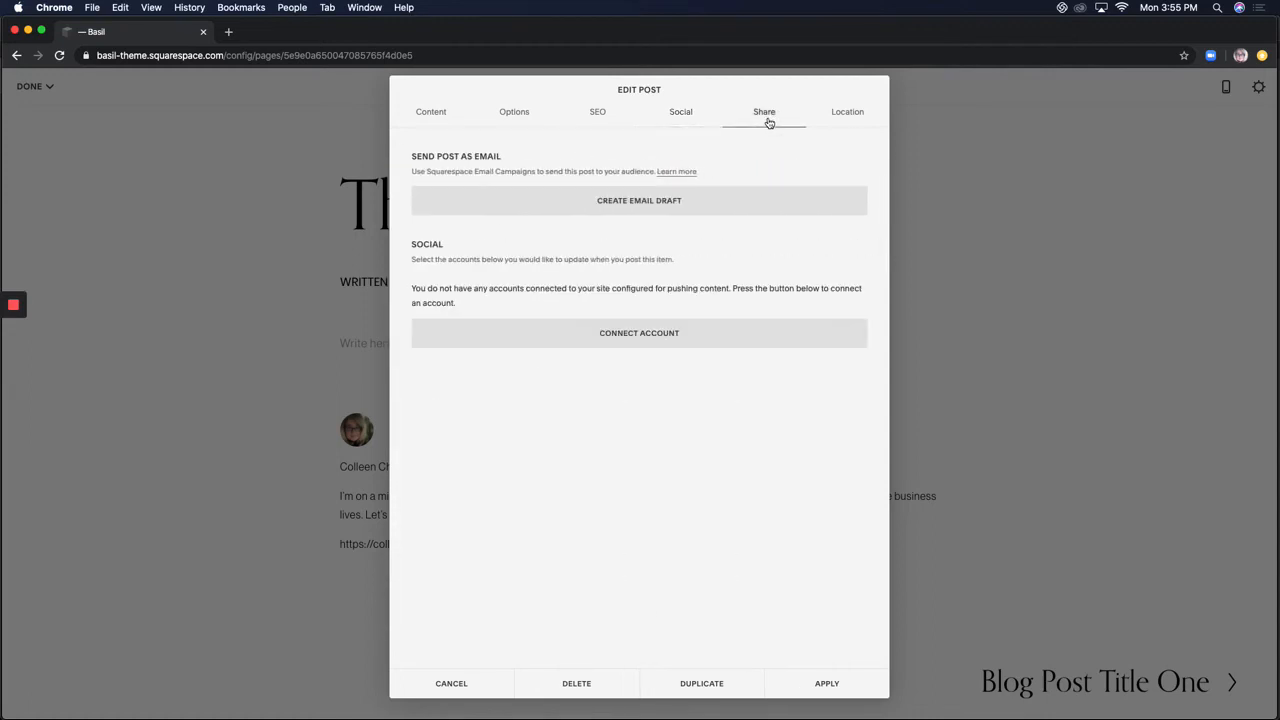
pyautogui.click(635, 208)
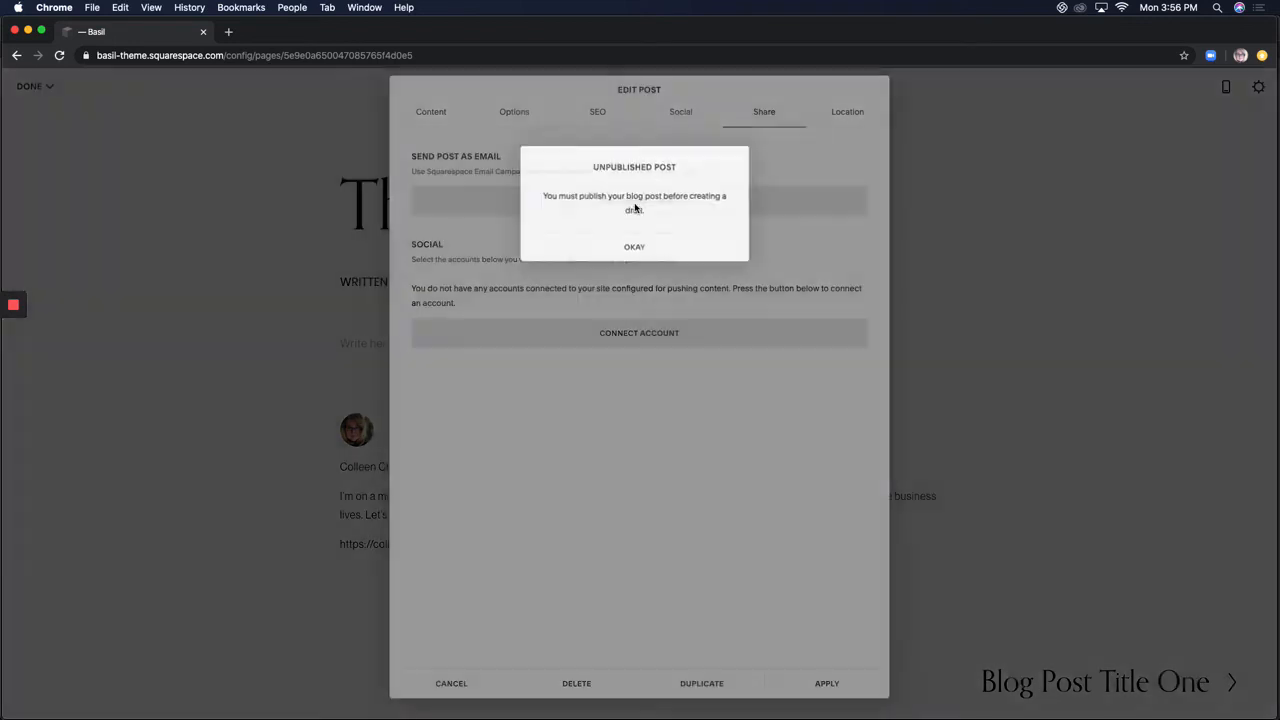
pyautogui.click(640, 249)
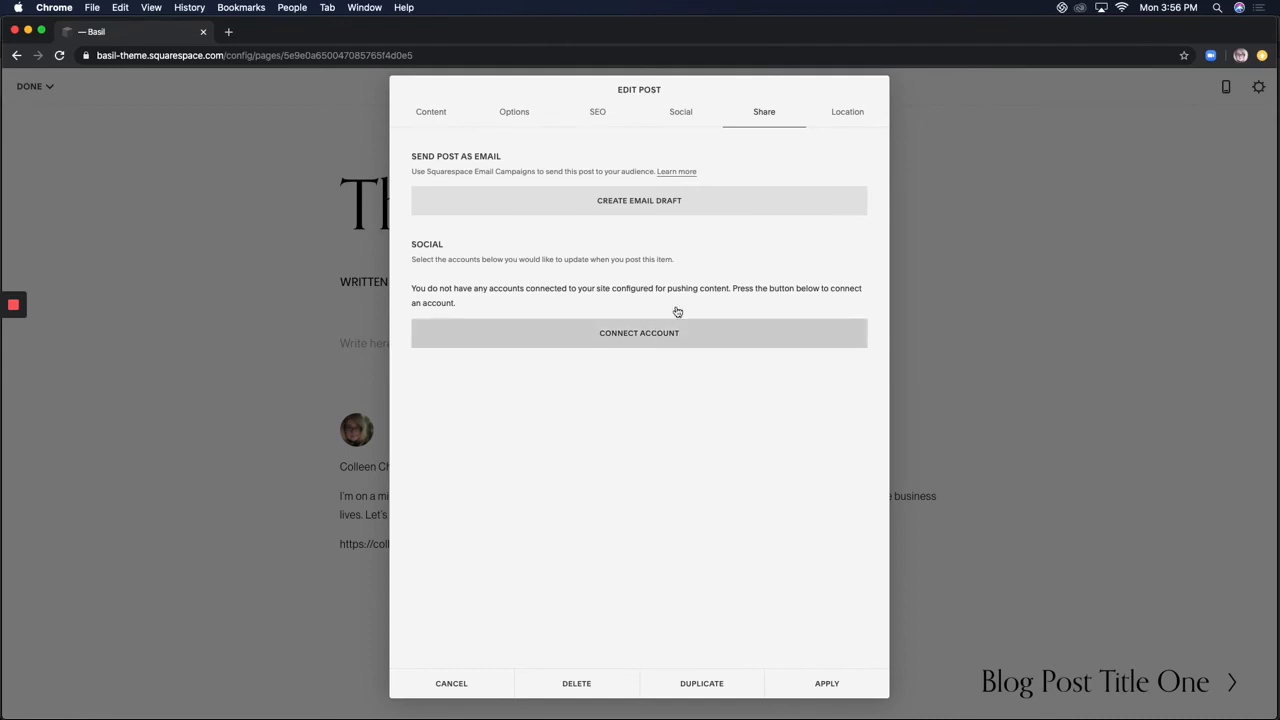
pyautogui.click(846, 117)
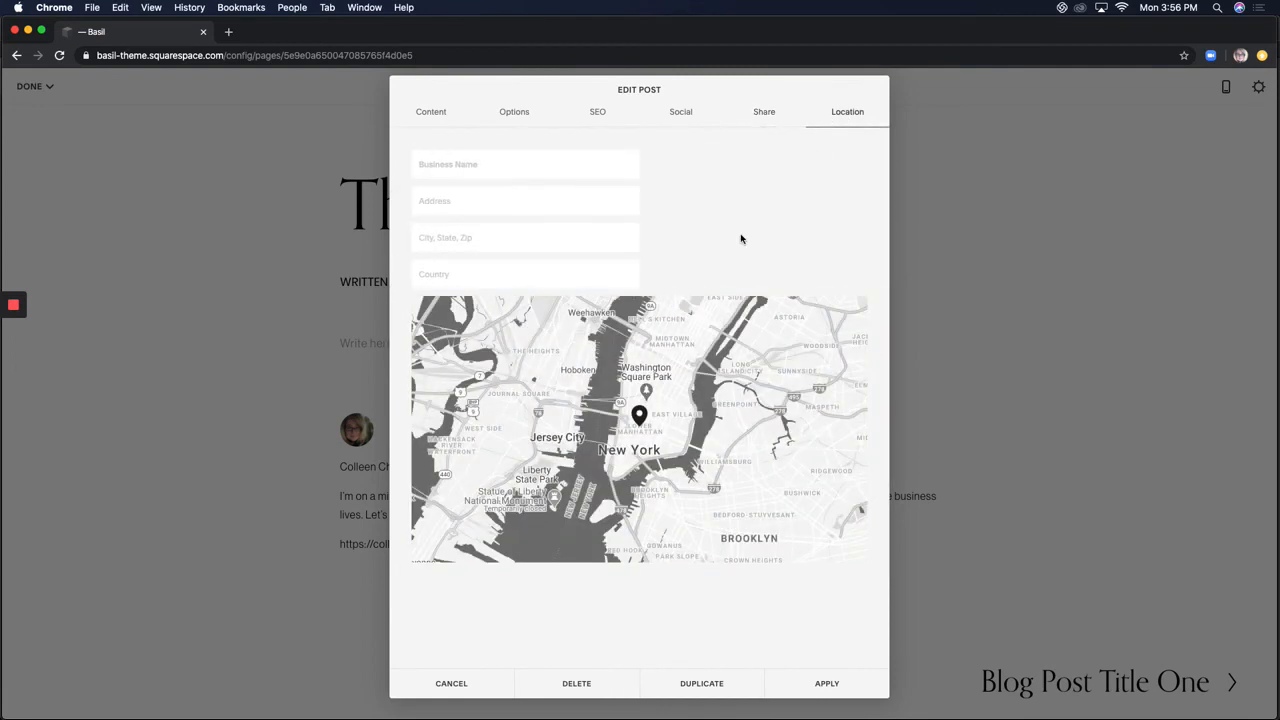
# Enter business name Basil, use the saved address suggestion, set country US, and apply
pyautogui.click(469, 167)
pyautogui.write('Basil')
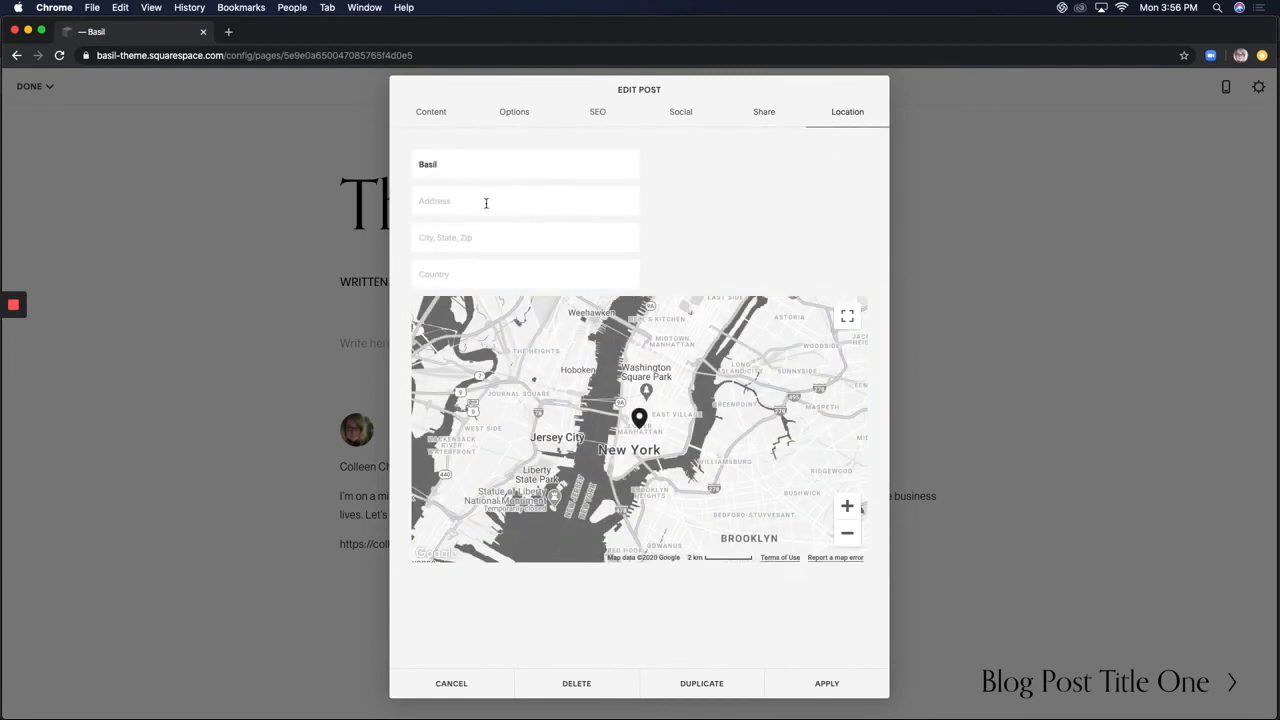
pyautogui.click(473, 235)
pyautogui.write('Endicott')
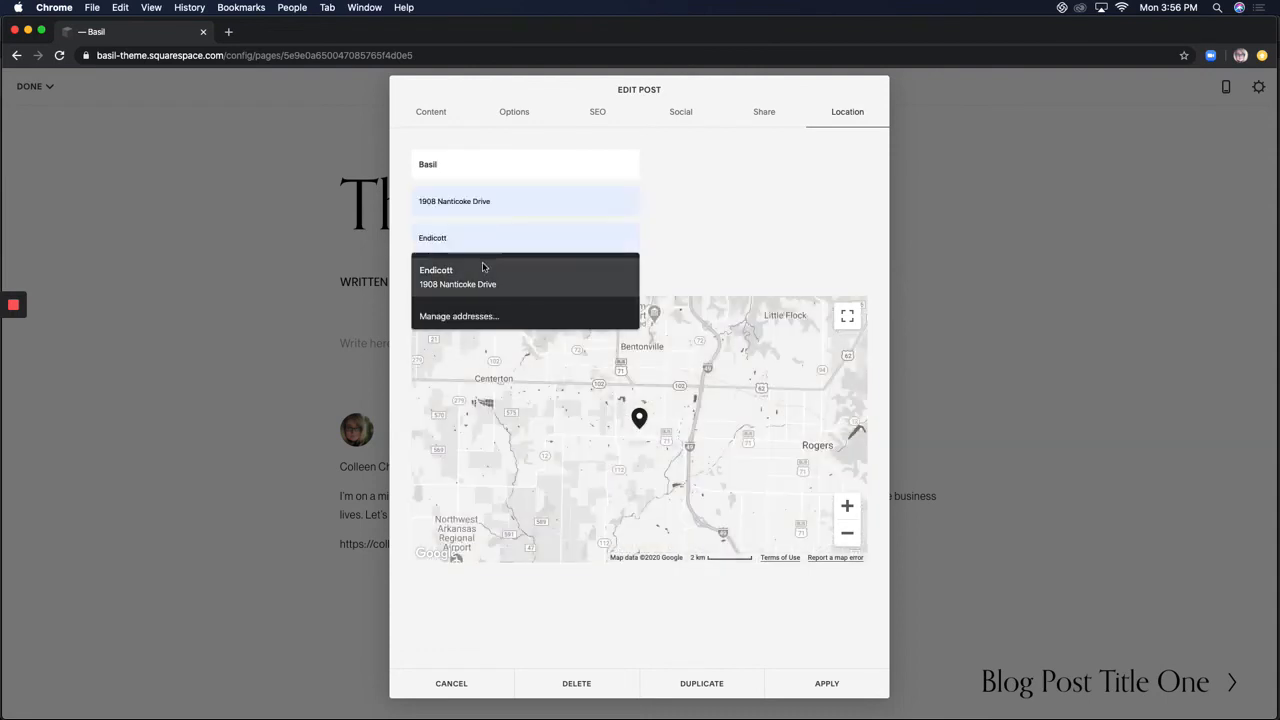
pyautogui.click(483, 267)
pyautogui.click(494, 280)
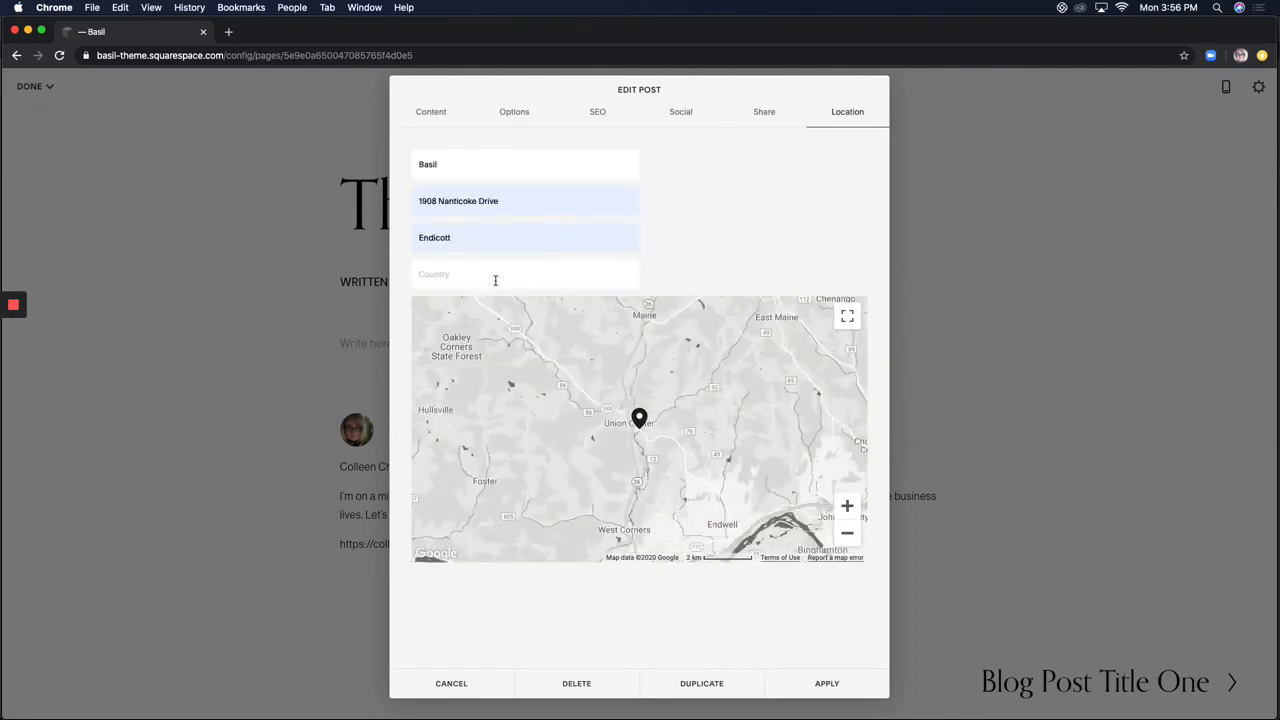
pyautogui.write('USA')
pyautogui.click(824, 683)
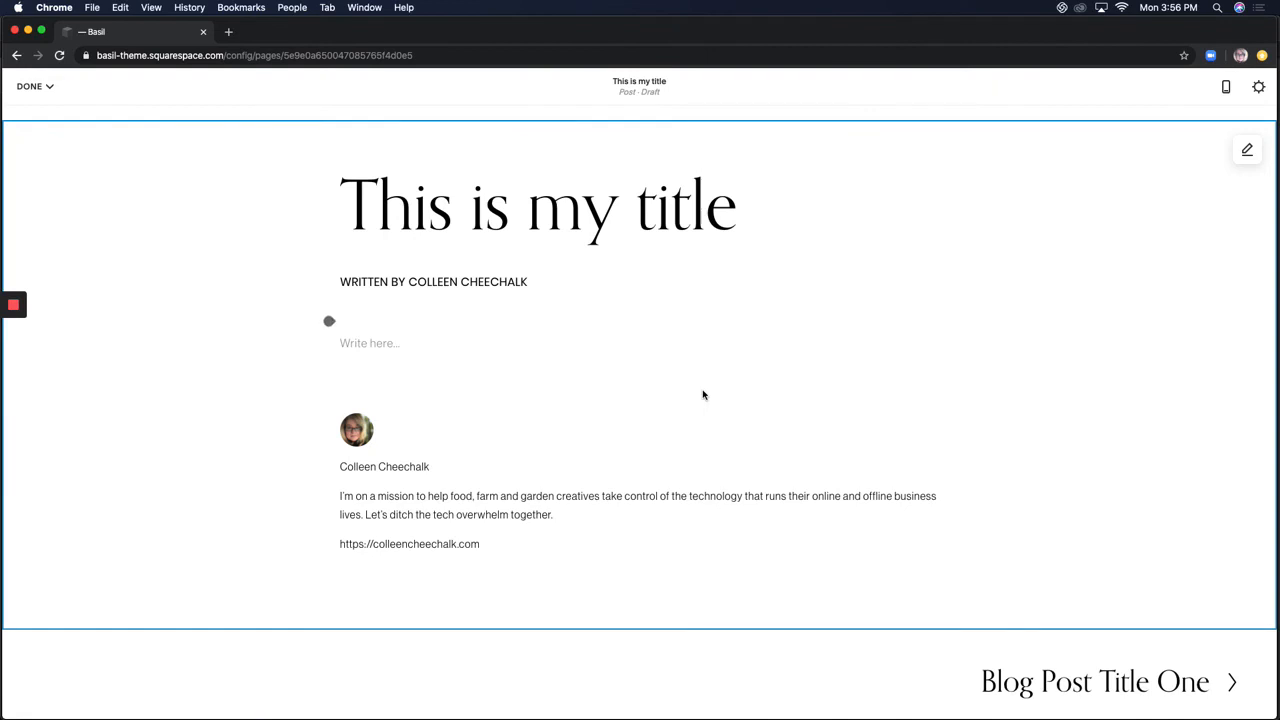
# Publish 'This is my title' from the Done menu and close the post-is-live message
pyautogui.click(43, 88)
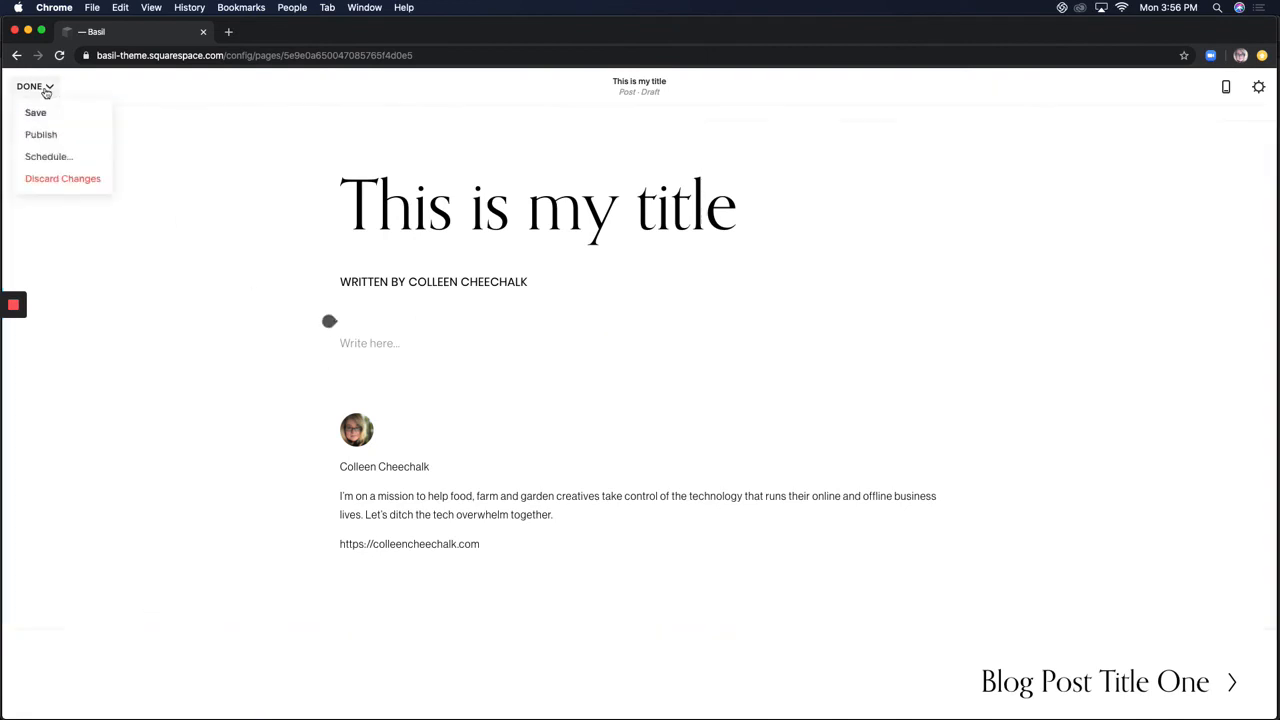
pyautogui.click(46, 131)
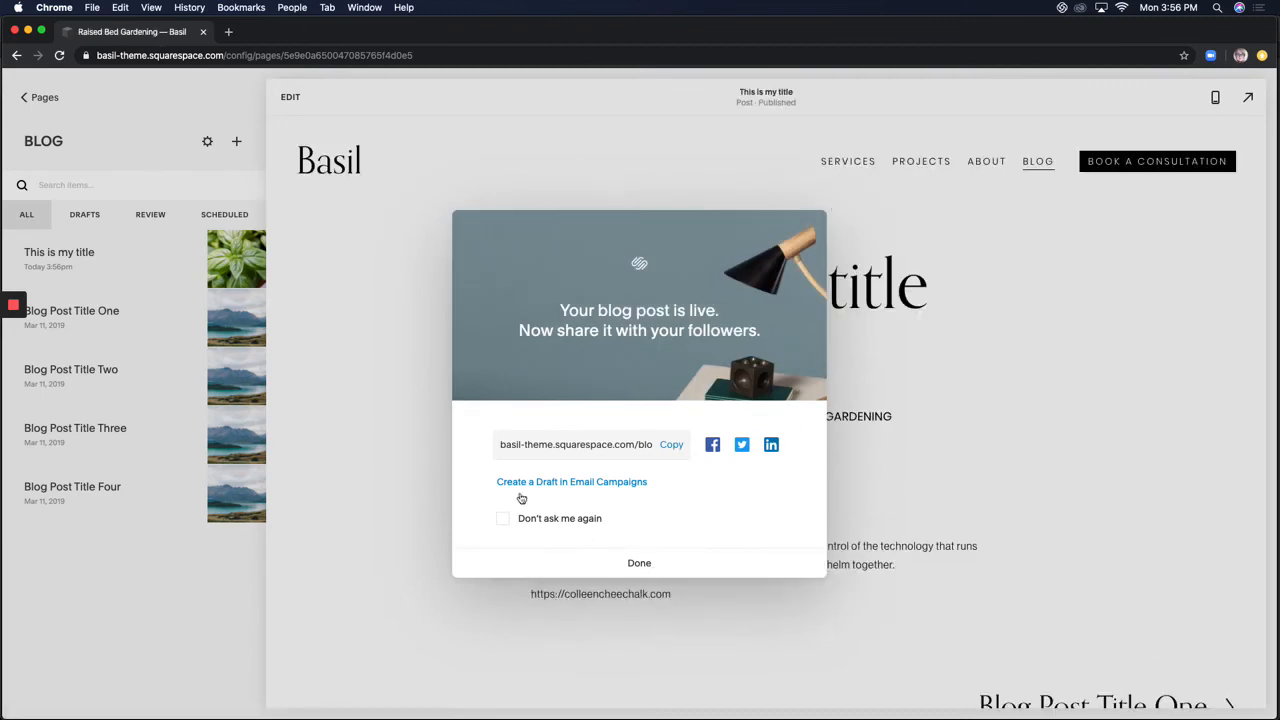
pyautogui.click(652, 570)
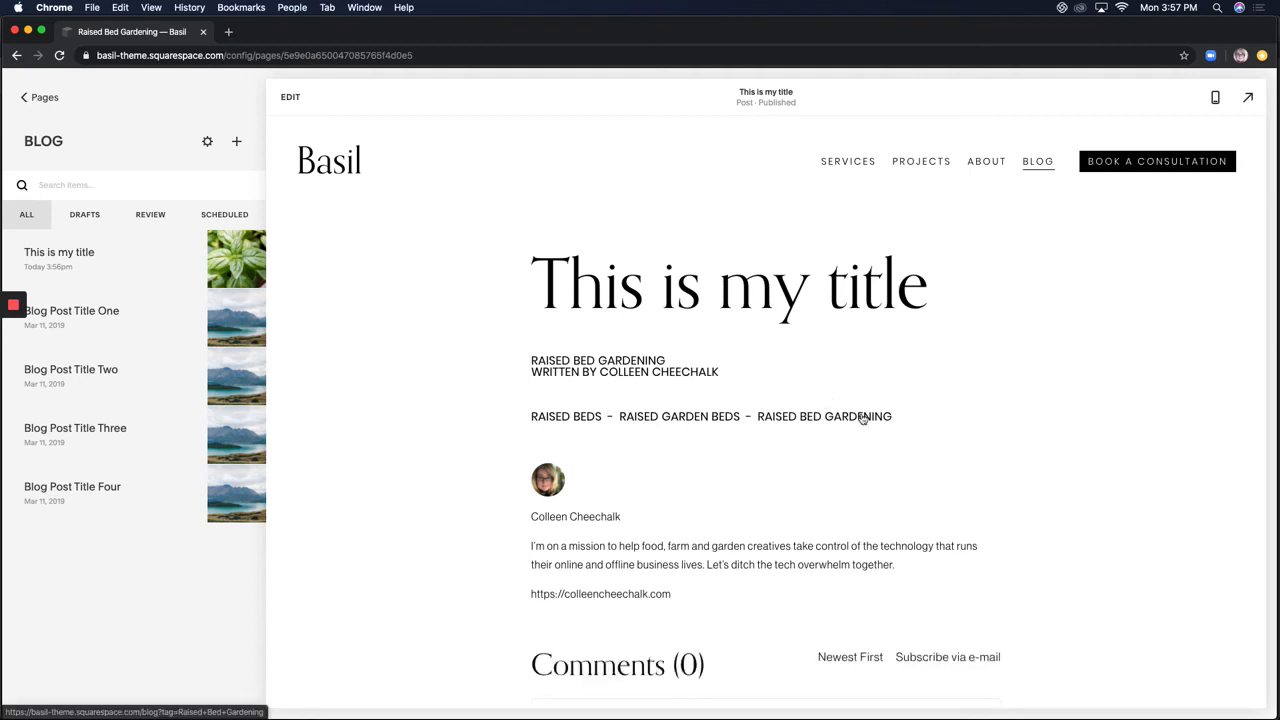
# Duplicate 'This is my title' from its settings and save the copy titled 'Template'
pyautogui.scroll(-2, 585, 583)
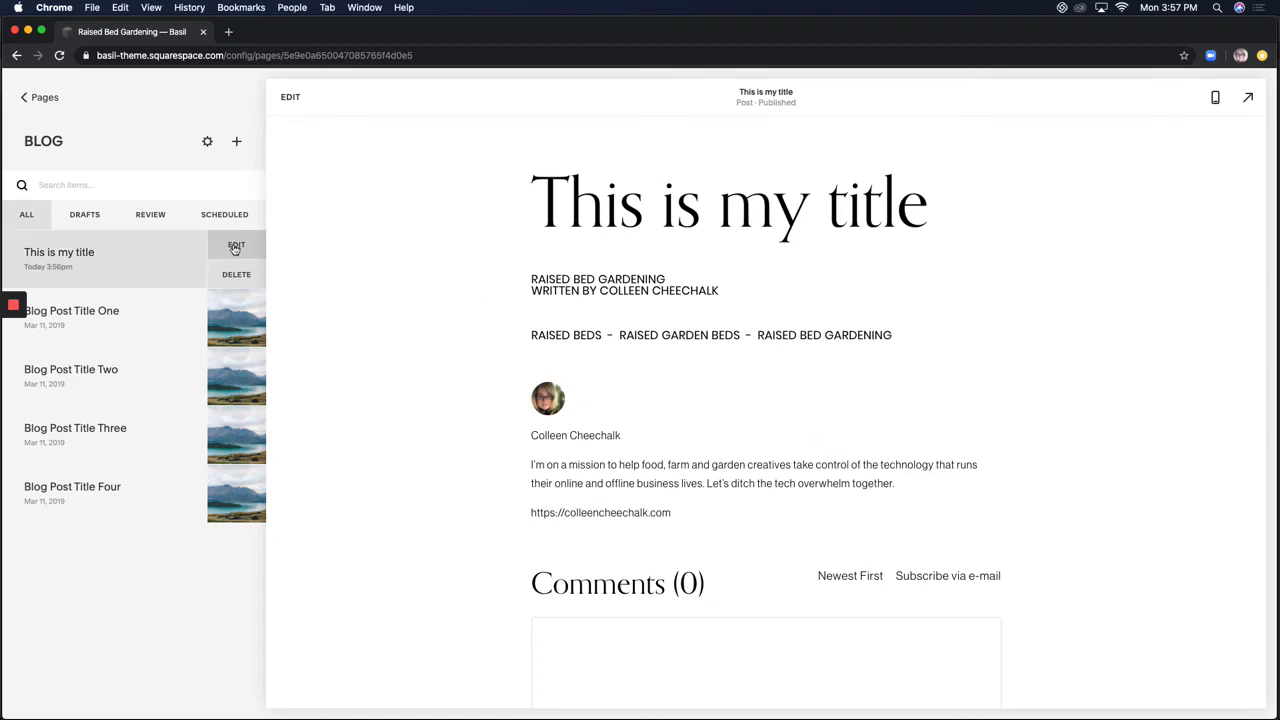
pyautogui.click(235, 246)
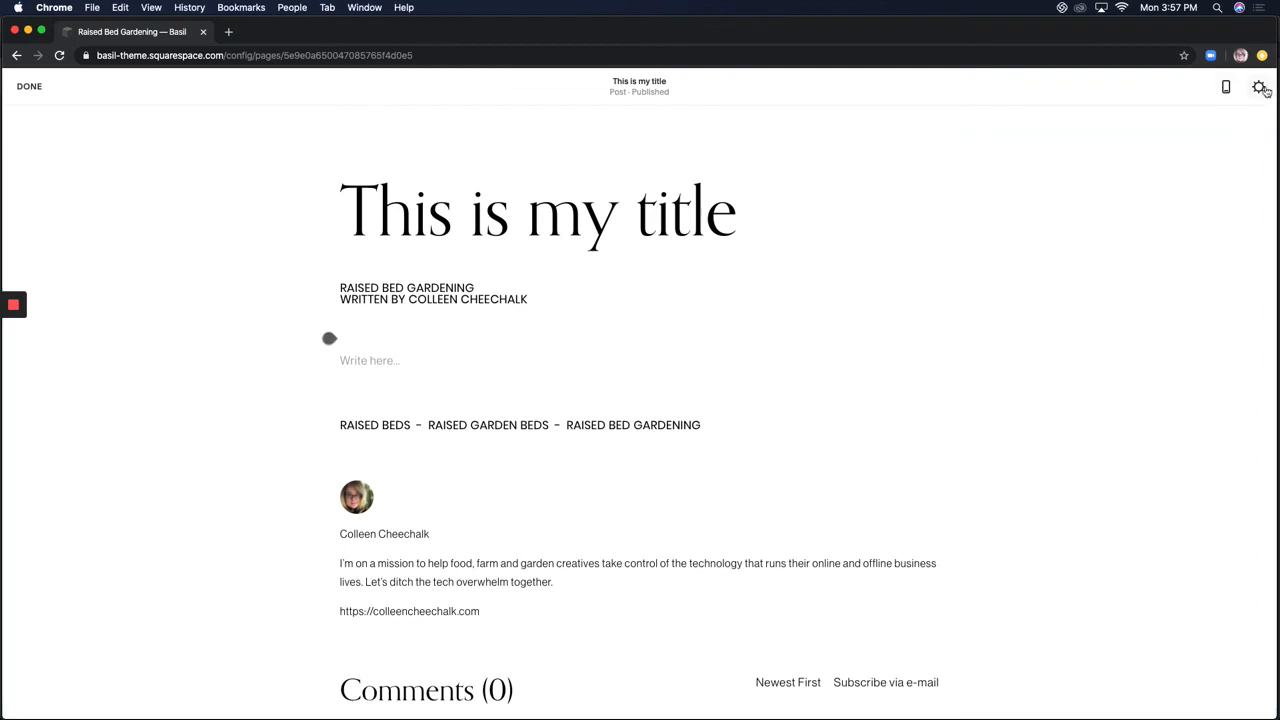
pyautogui.click(1260, 88)
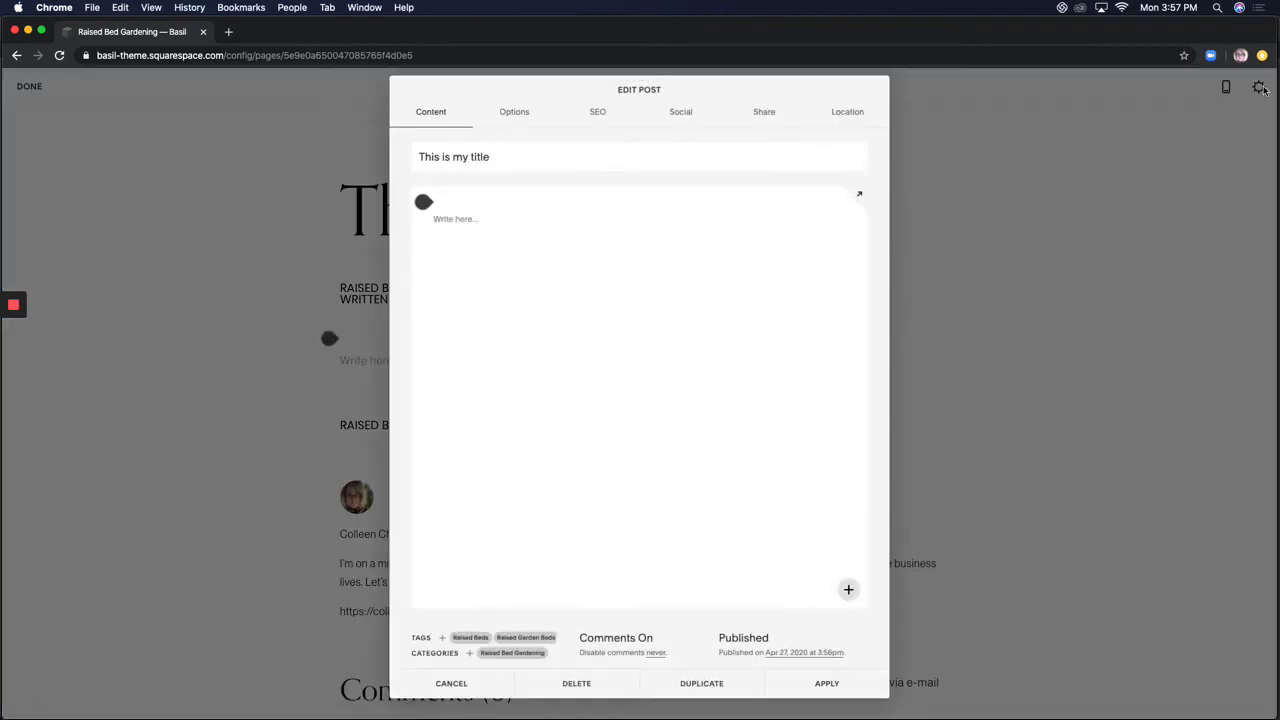
pyautogui.click(686, 686)
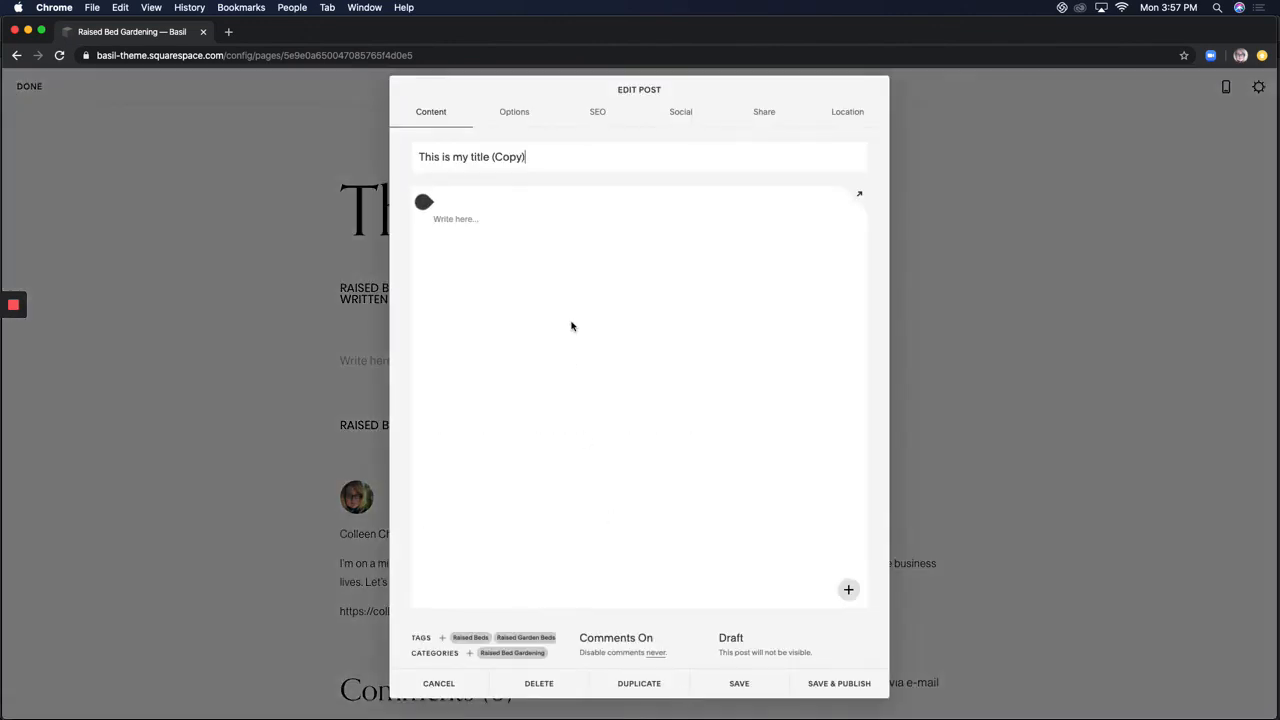
pyautogui.tripleClick(534, 151)
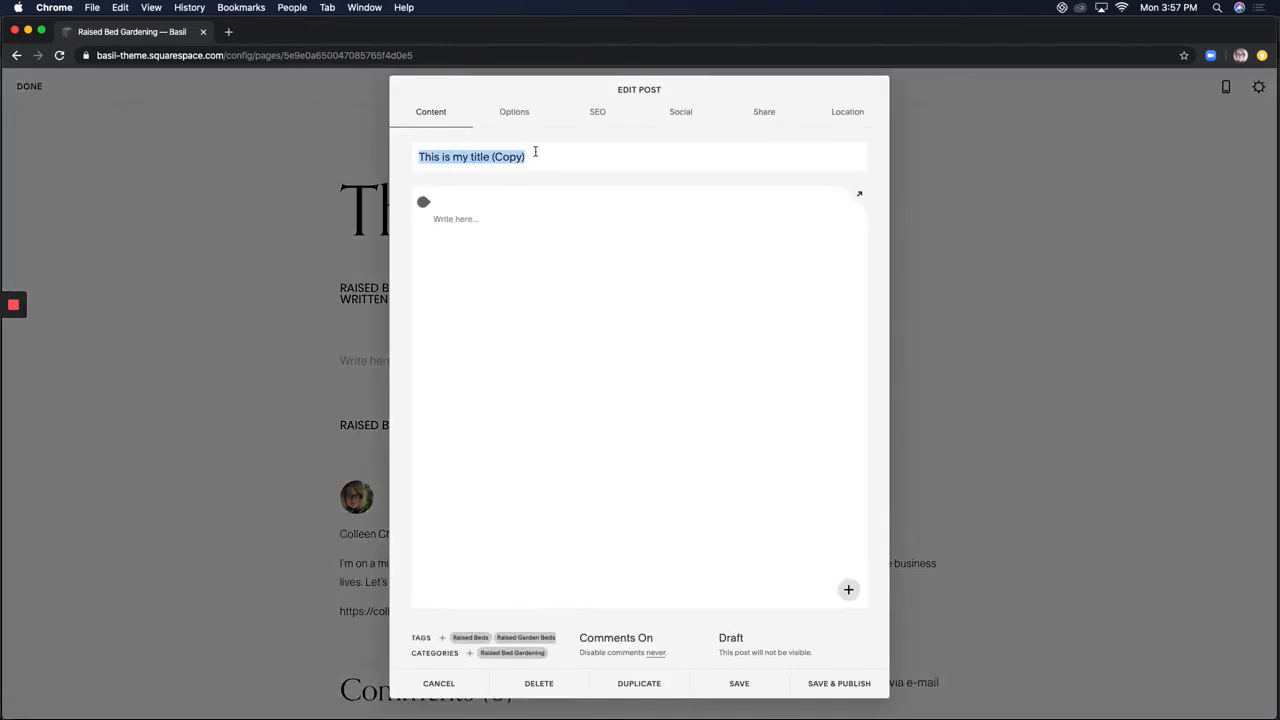
pyautogui.write('Template')
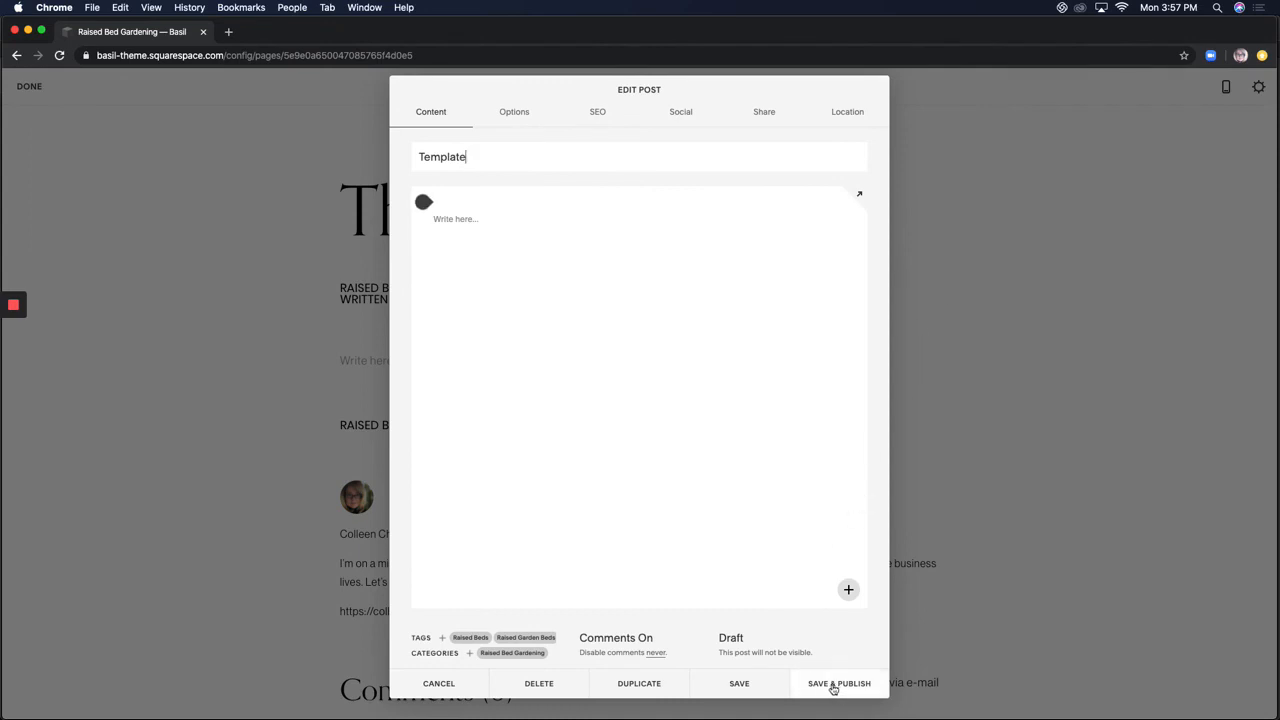
pyautogui.click(759, 688)
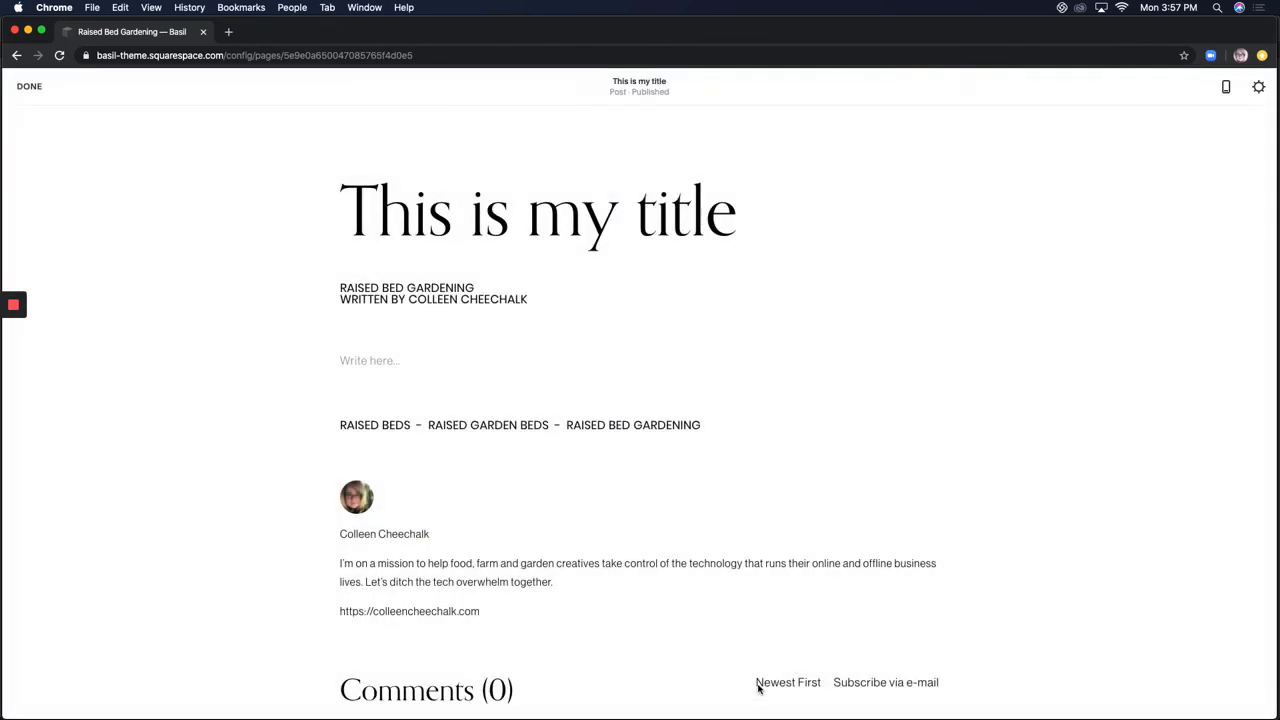
# Exit editing, preview the Template draft from the blog list, and go back to Pages
pyautogui.click(22, 88)
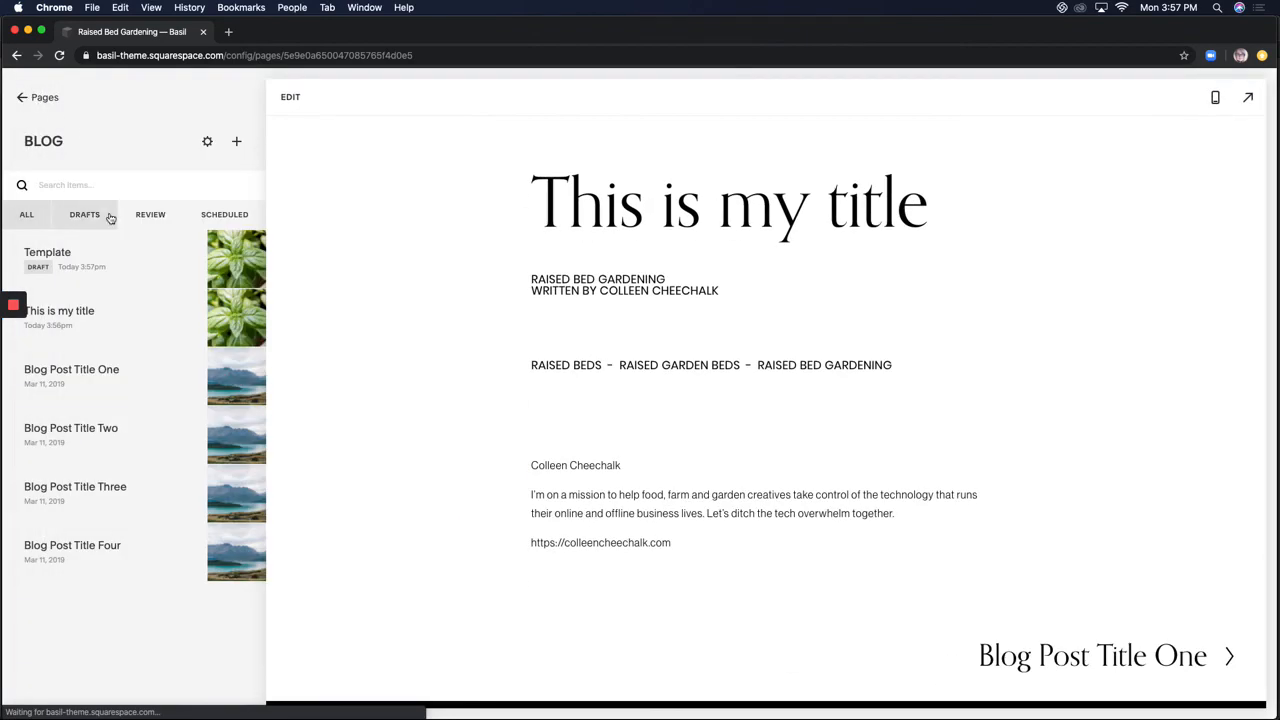
pyautogui.moveTo(114, 273)
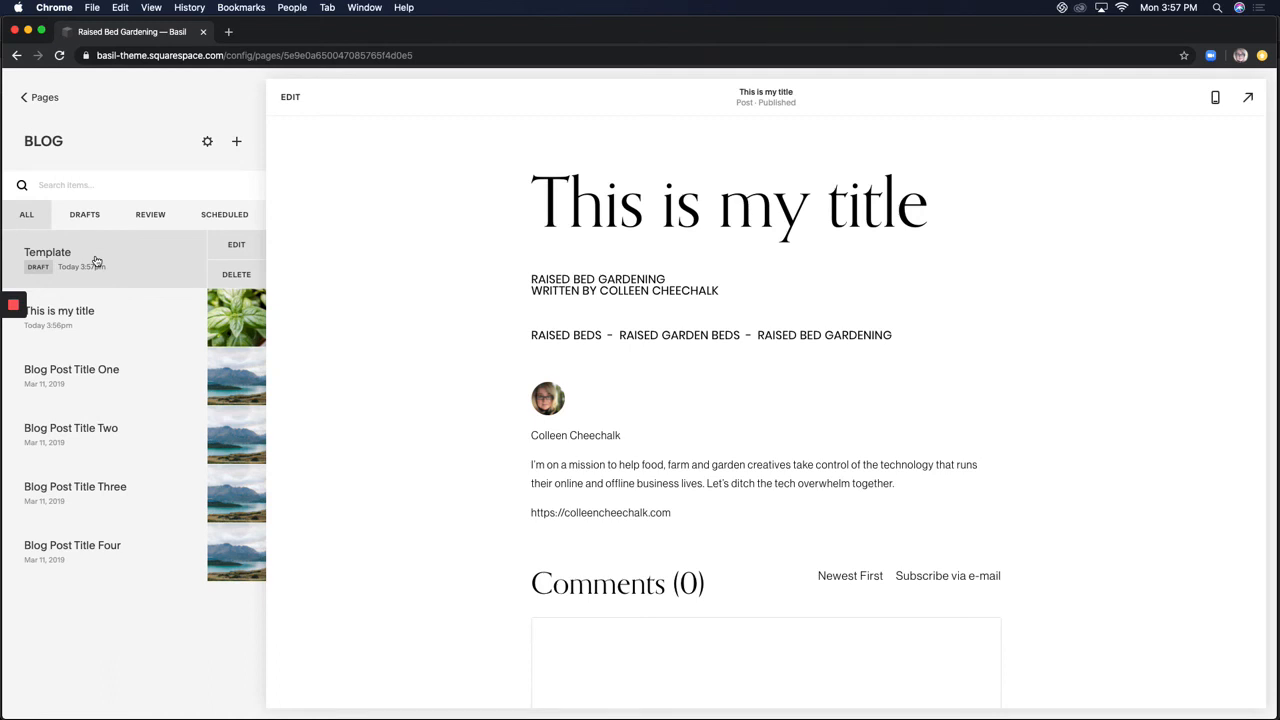
pyautogui.click(114, 251)
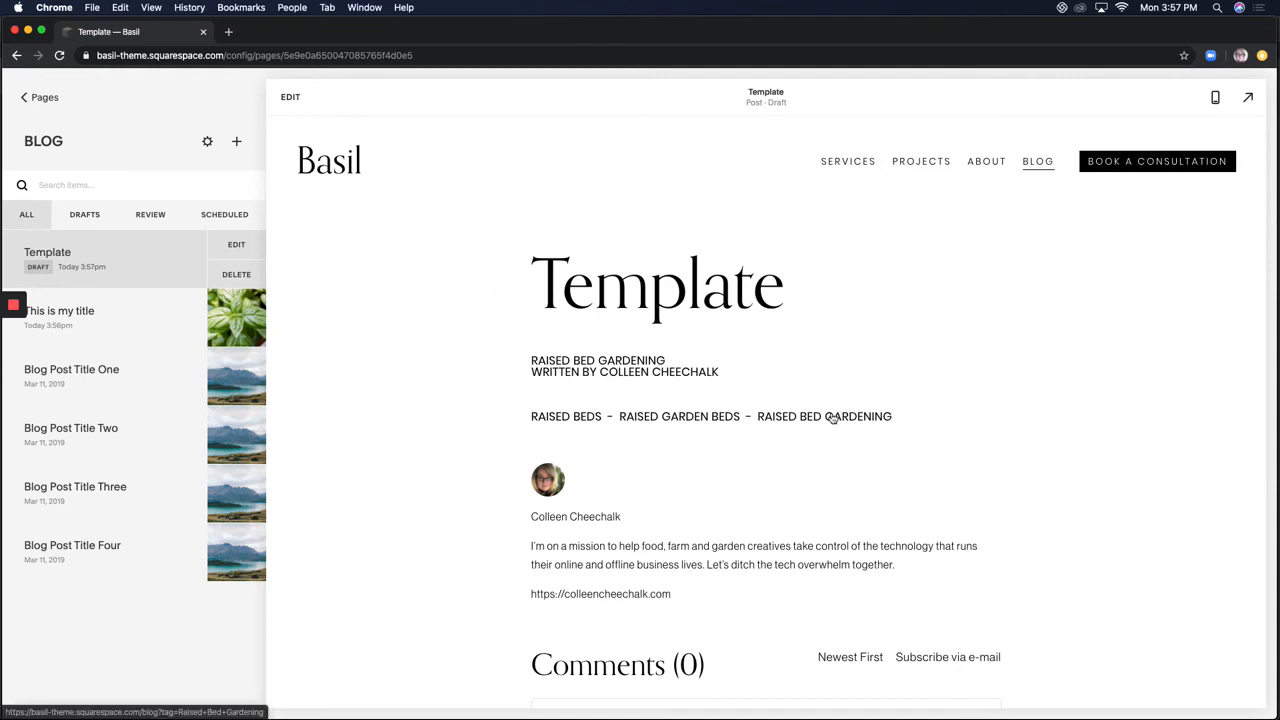
pyautogui.scroll(-2, 832, 418)
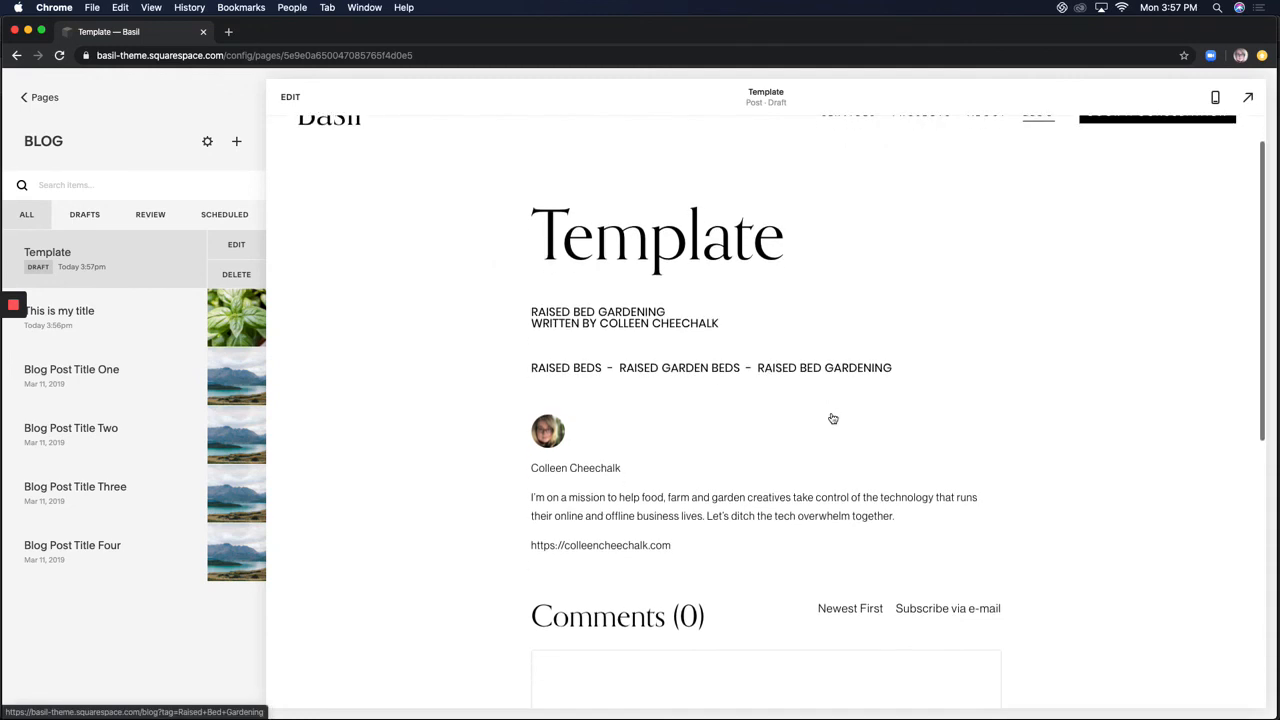
pyautogui.scroll(2, 832, 418)
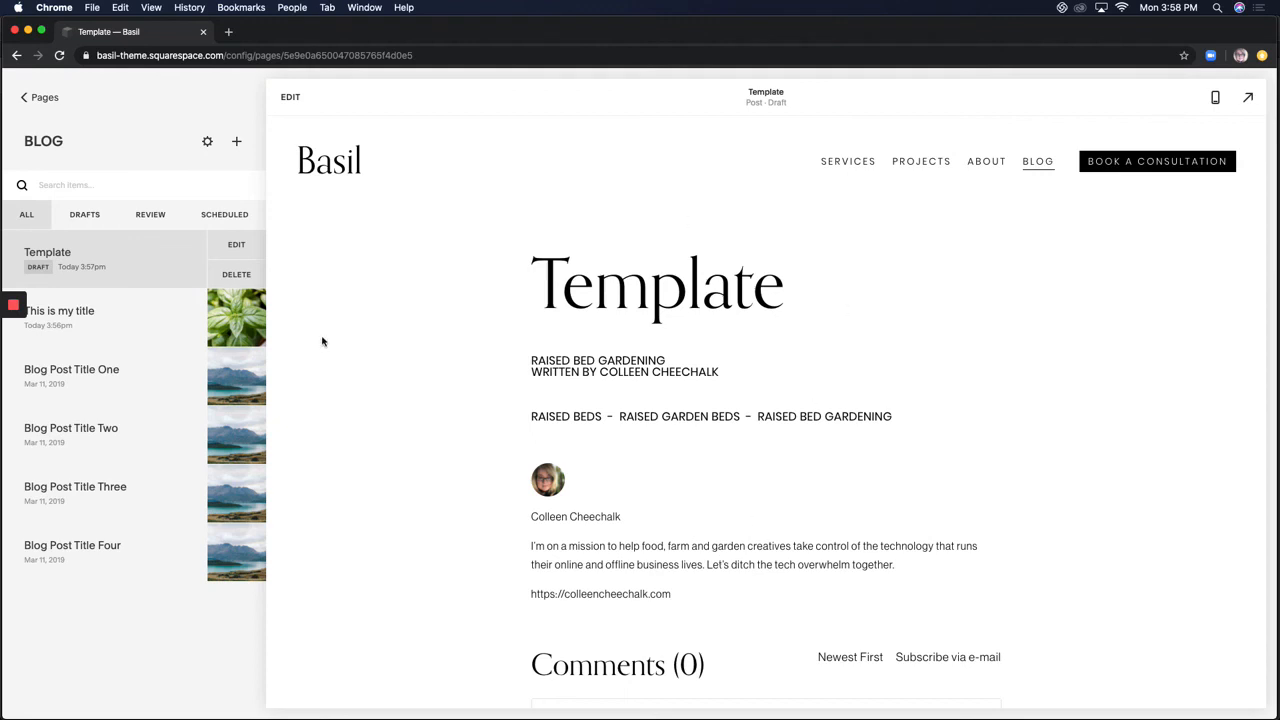
pyautogui.click(38, 106)
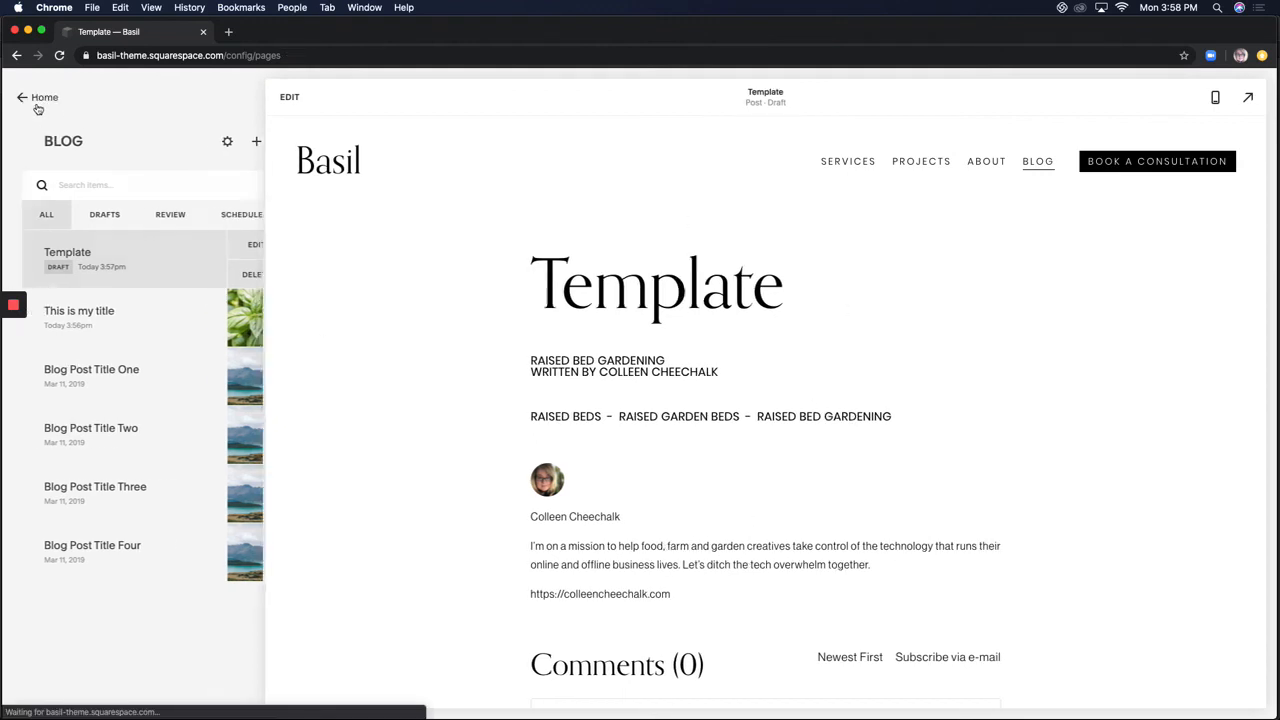